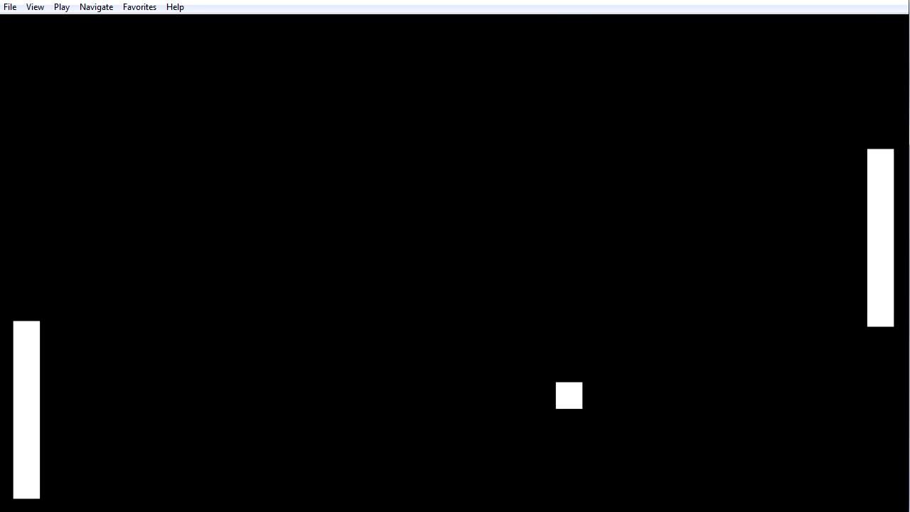
- Dismiss the Media Player Classic window playing the Pong video
left_click(846, 2)
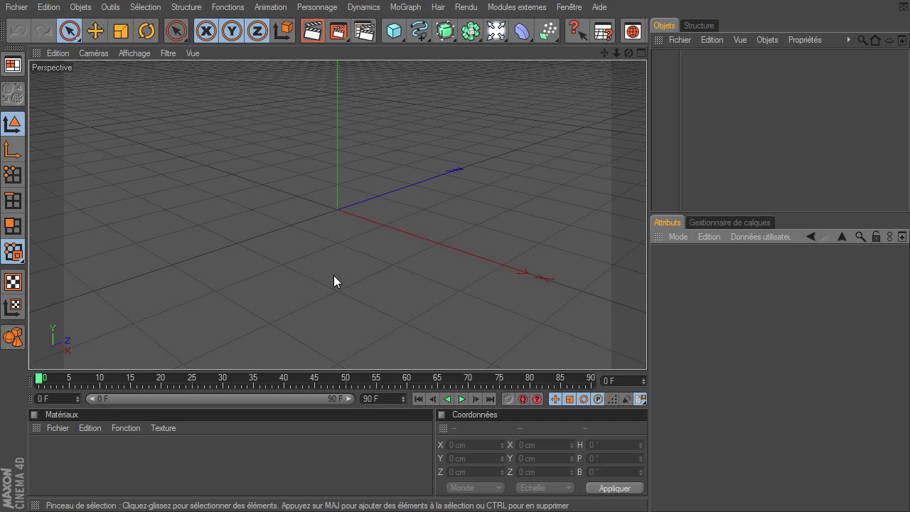
- Add a cube and a Texte spline, then extrude the text inside an Extrusion NURBS
left_click_drag(394, 31, 432, 47)
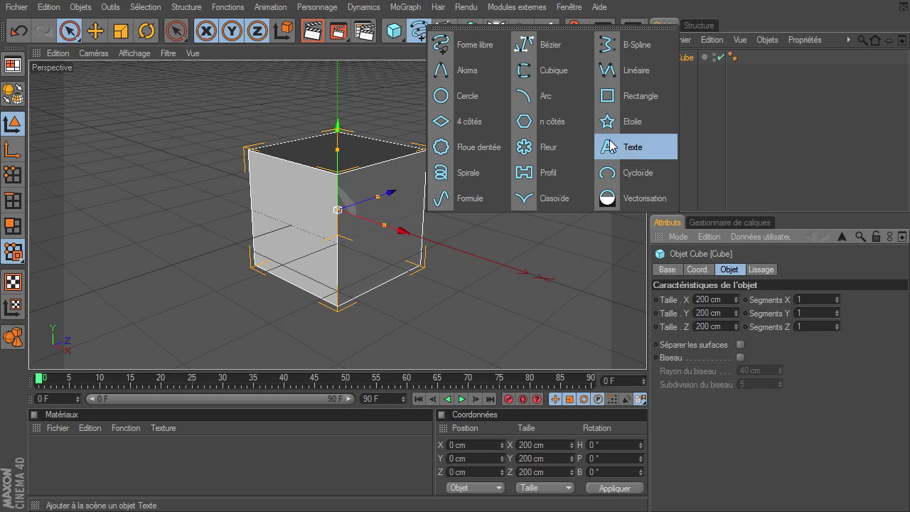
left_click_drag(430, 27, 618, 145)
left_click_drag(445, 30, 624, 47)
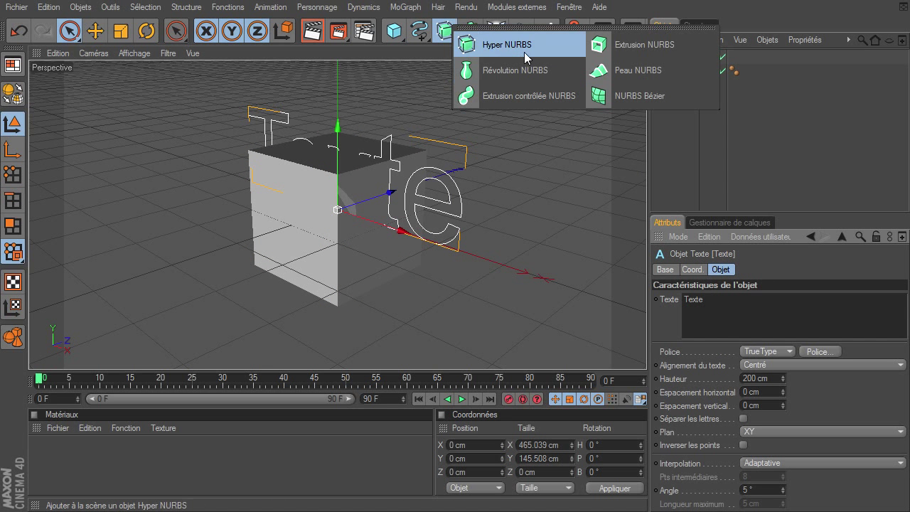
left_click(623, 46)
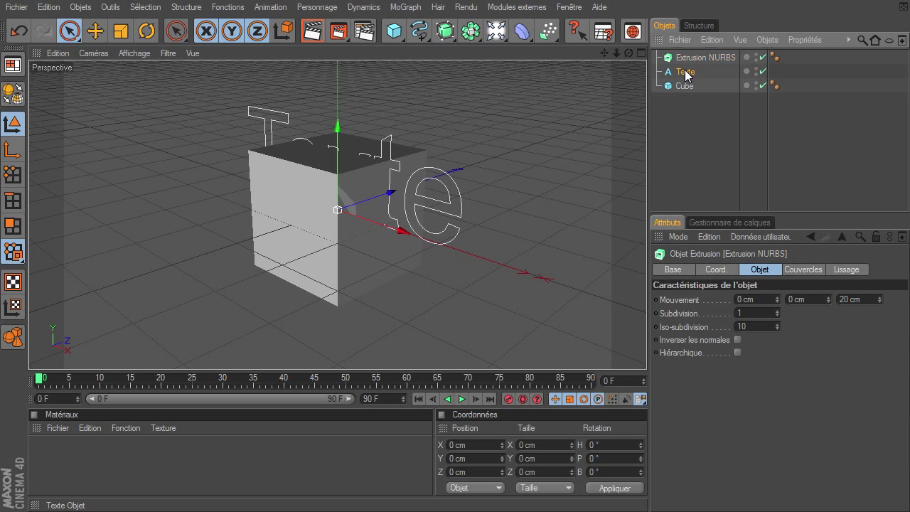
left_click_drag(685, 72, 689, 58)
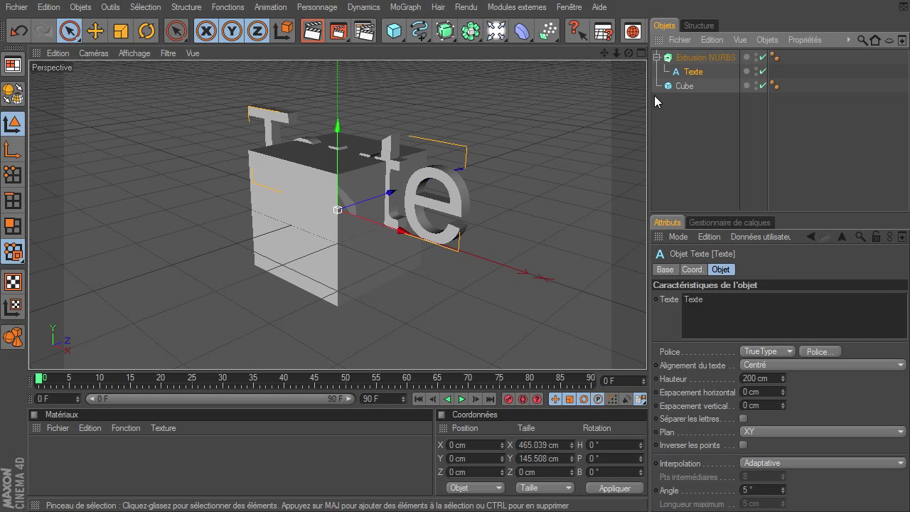
- Left-align the Texte (A gauche), move it right of the cube, and copy the extrusion
left_click(684, 86)
left_click(693, 71)
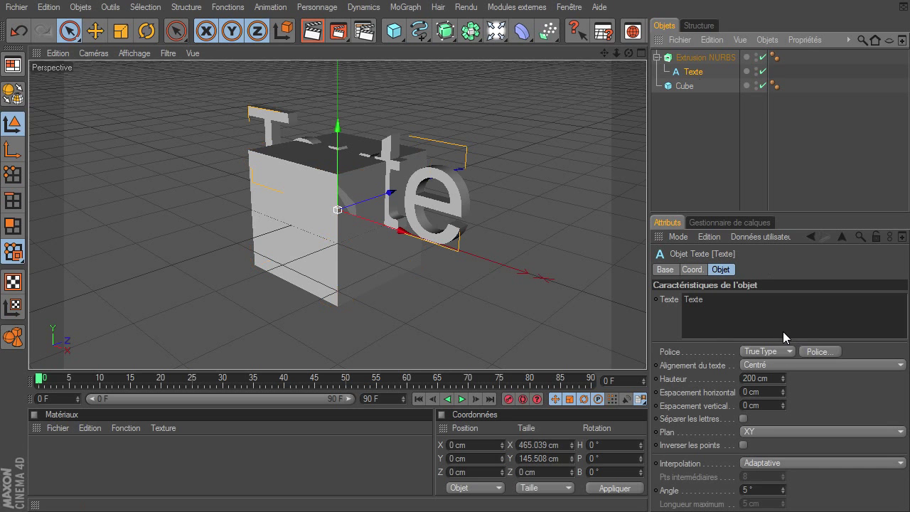
left_click(775, 364)
left_click(773, 377)
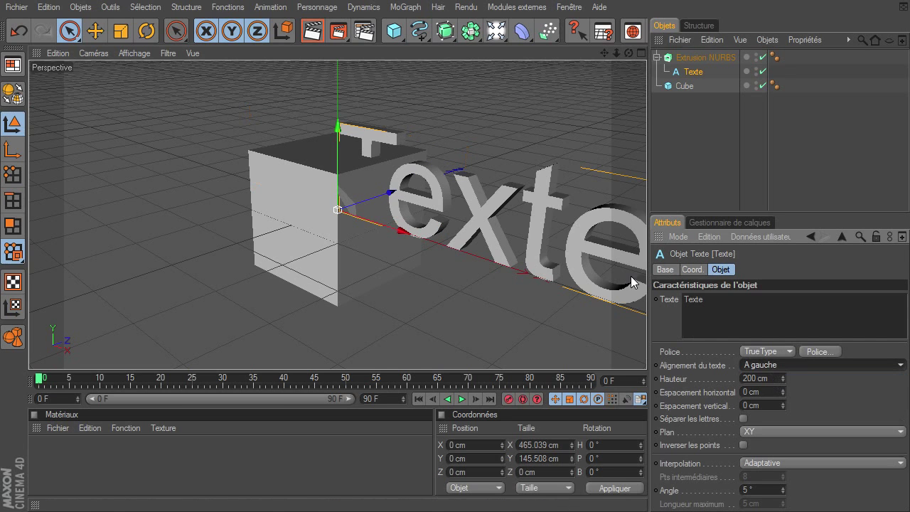
scroll(419, 224, "down", 1)
scroll(419, 223, "down", 4)
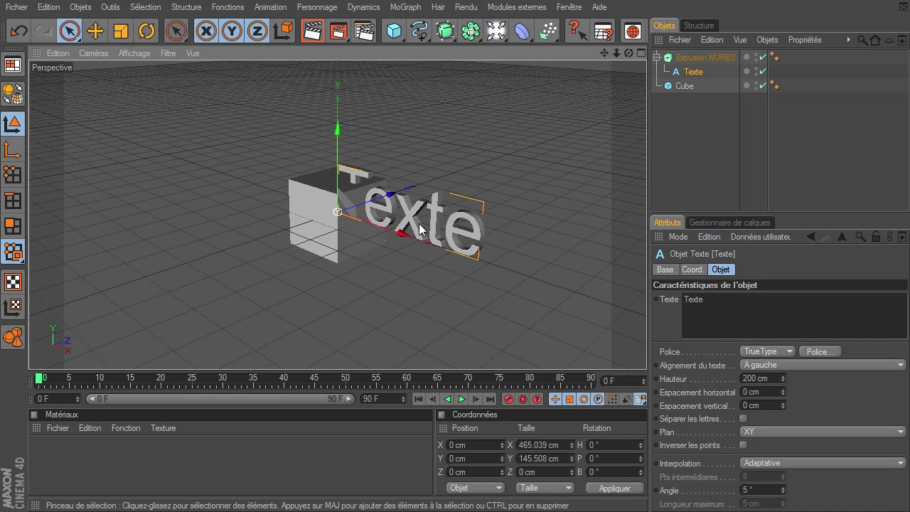
left_click_drag(402, 233, 452, 251)
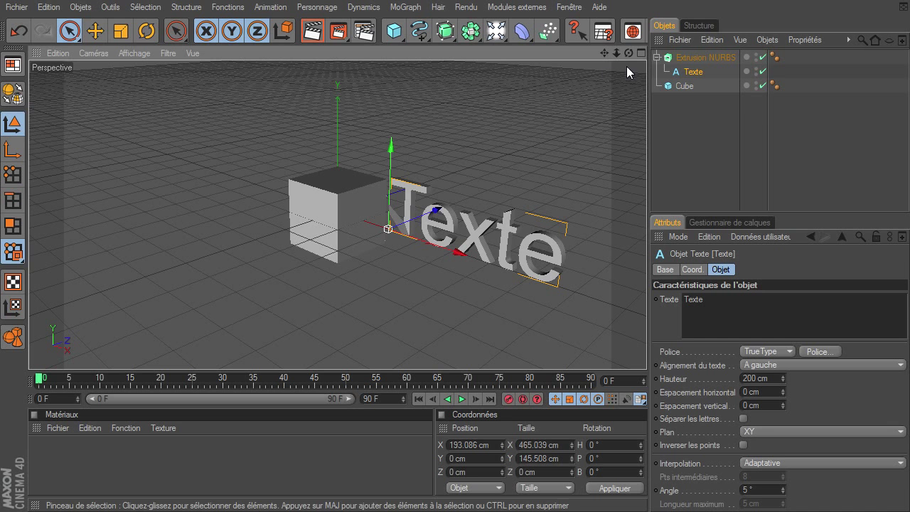
left_click_drag(695, 59, 699, 121, "ctrl")
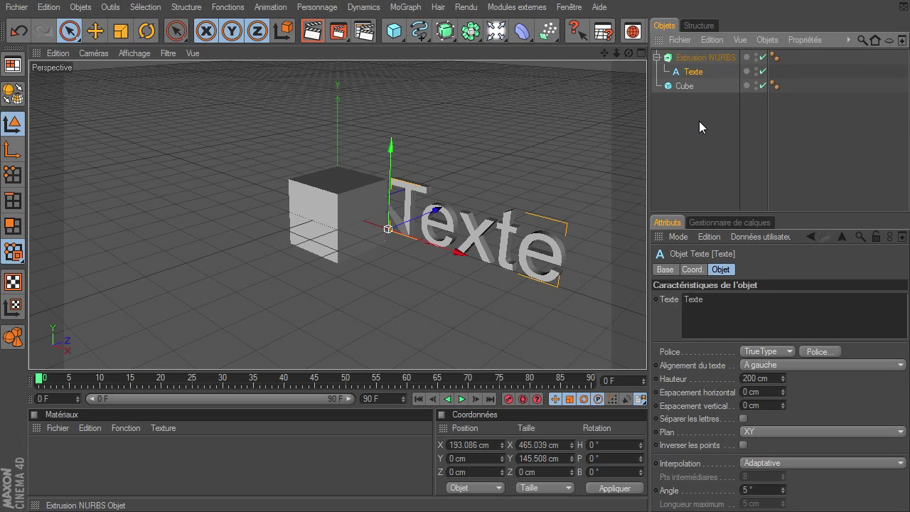
- Move the text copy below the original text and clear the selection
left_click_drag(340, 142, 364, 215)
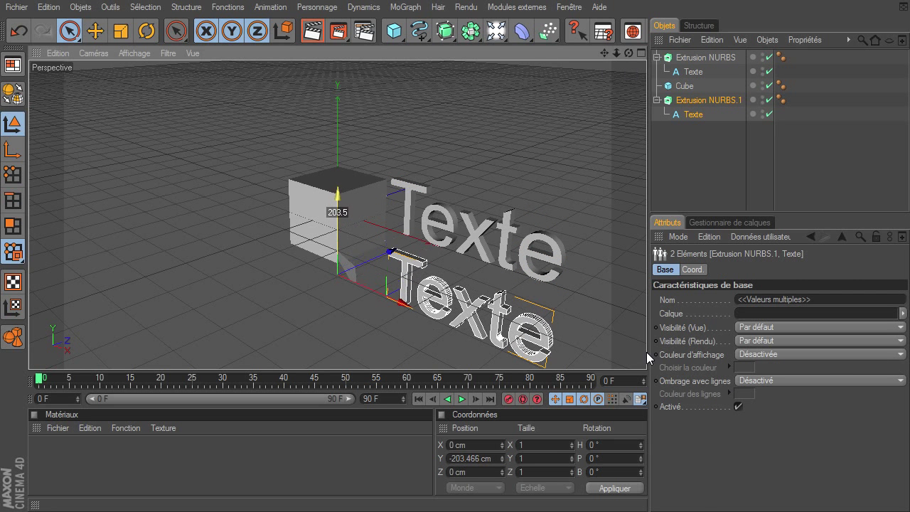
left_click(427, 206)
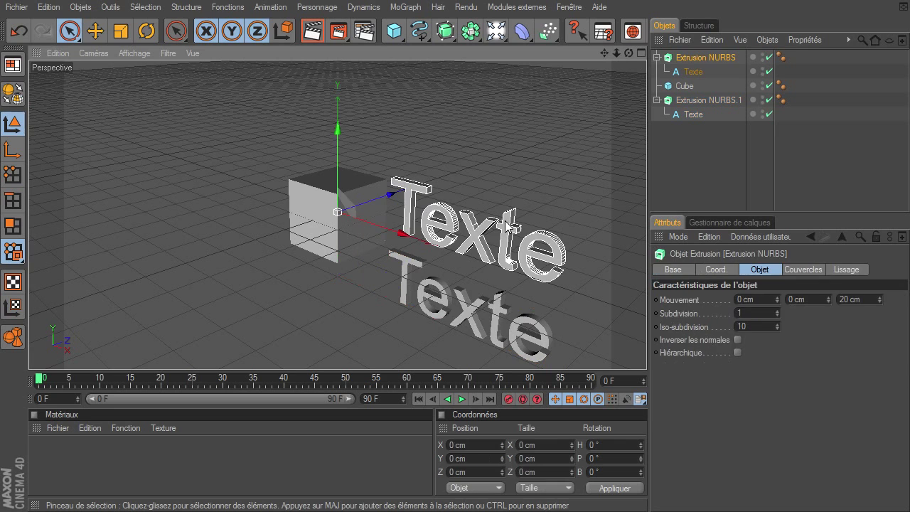
left_click(483, 318)
- Orbit the viewport to a front-on view and check it with a render preview
left_click_drag(629, 55, 646, 352)
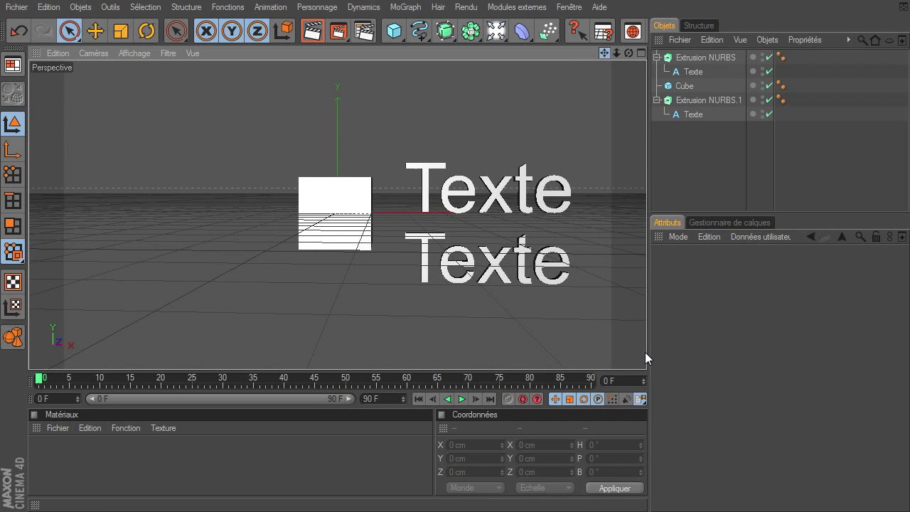
left_click_drag(645, 352, 646, 351)
left_click_drag(628, 54, 646, 352)
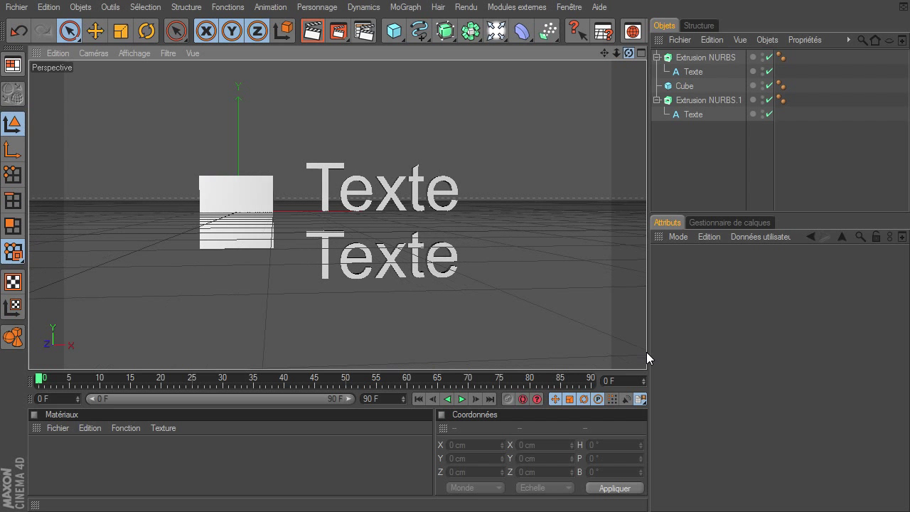
left_click(313, 30)
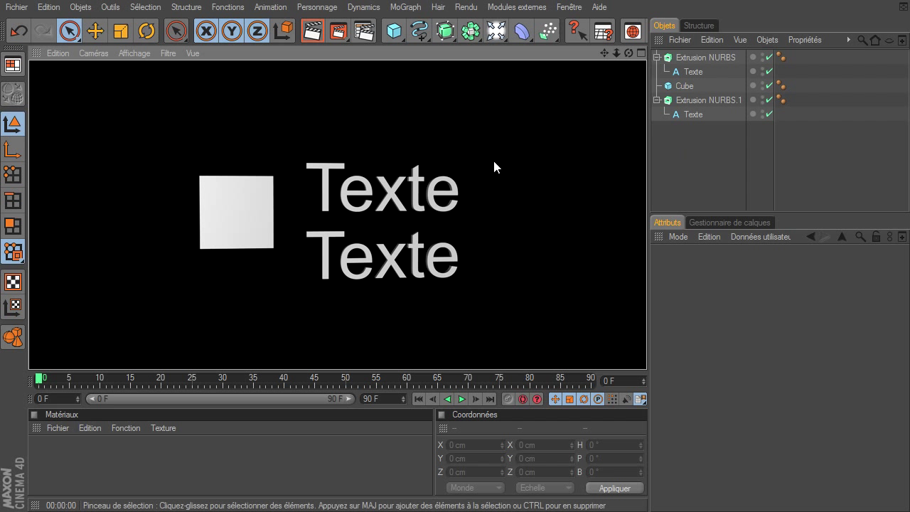
left_click(690, 174)
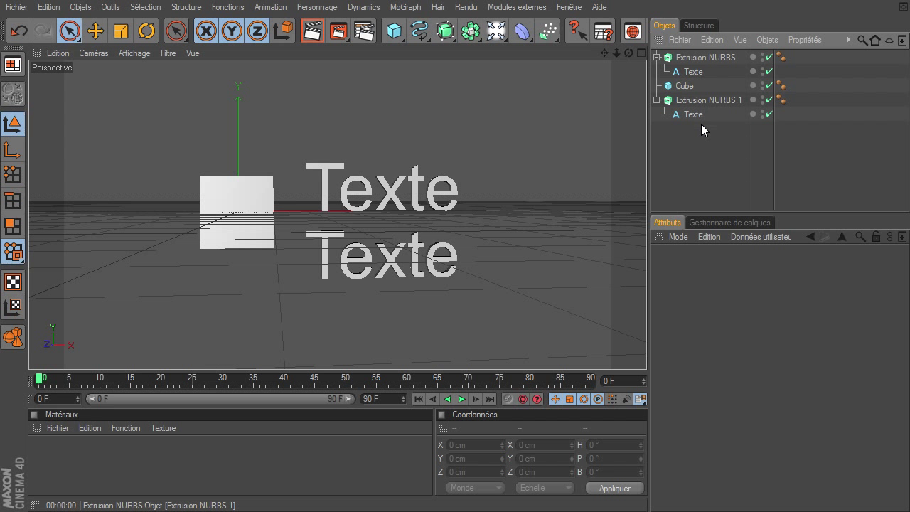
- Duplicate the second extruded text below the others as Extrusion NURBS.2 and preview the render
key("ctrl+v")
left_click_drag(239, 214, 648, 356)
left_click(313, 32)
left_click(461, 229)
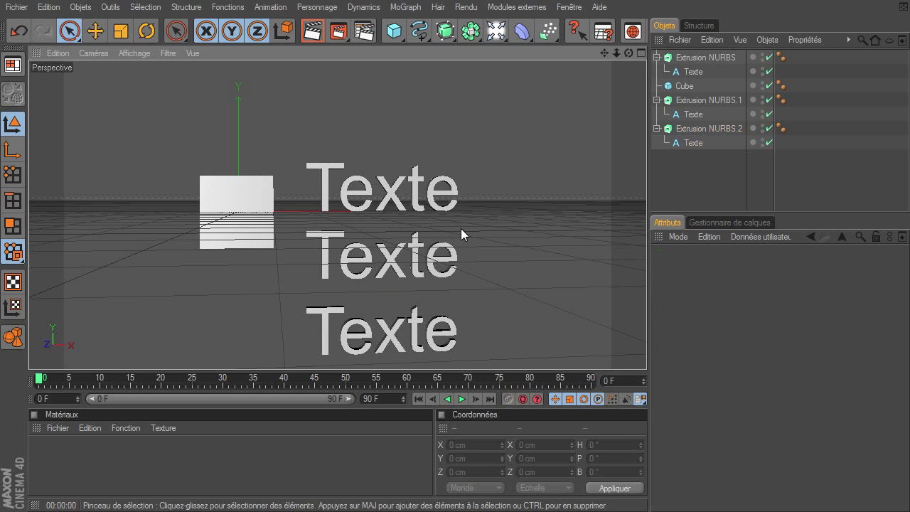
- Pan to bring all three texts into view and switch to the four-viewport layout
left_click_drag(603, 57, 64, 338)
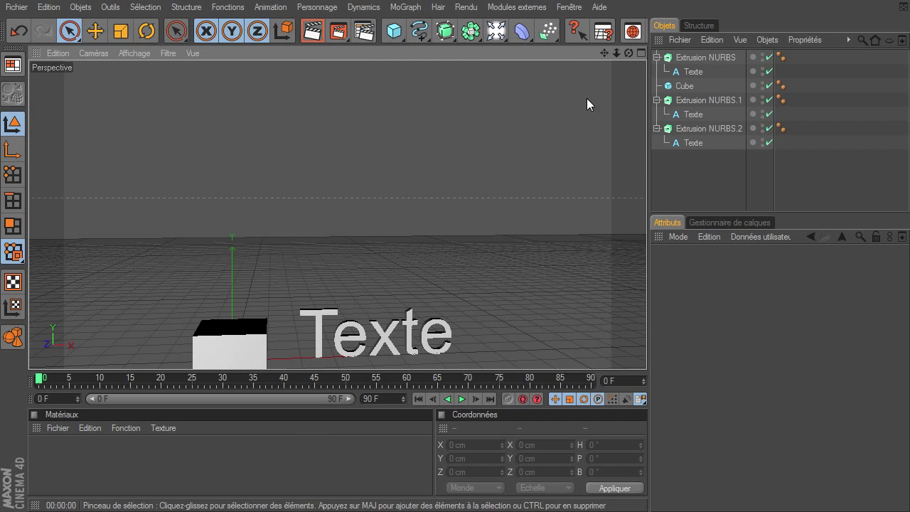
mouse_move(607, 51)
left_mouse_down()
mouse_move(646, 352)
mouse_move(601, 84)
left_mouse_up()
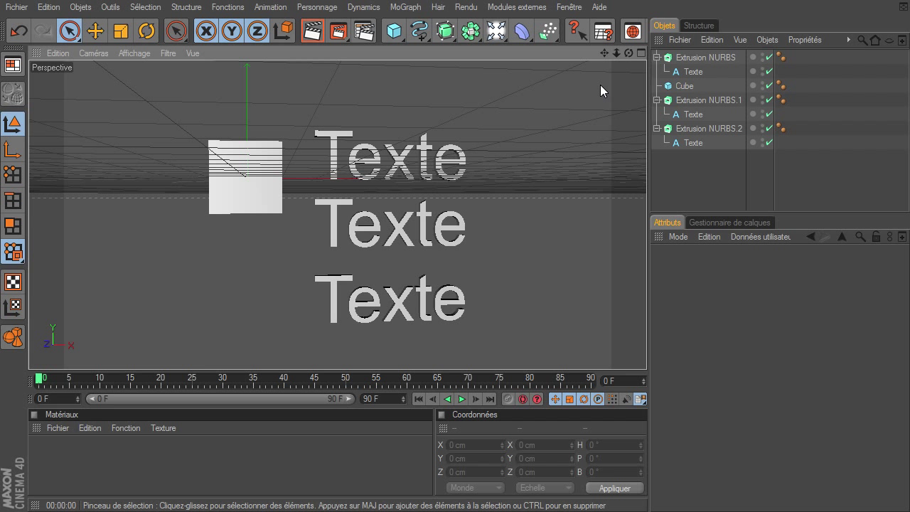
left_click(644, 54)
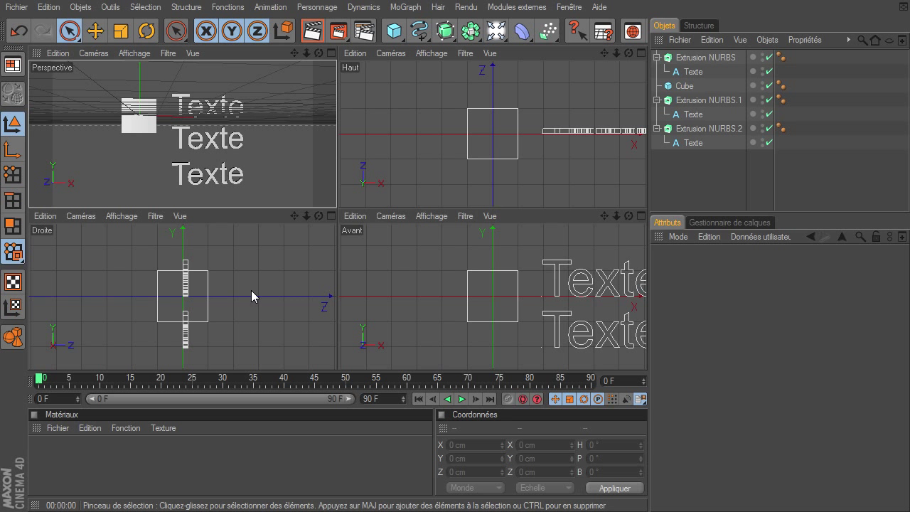
- Frame the cube and three texts in the Avant view, render it, and maximize it
left_click(461, 297)
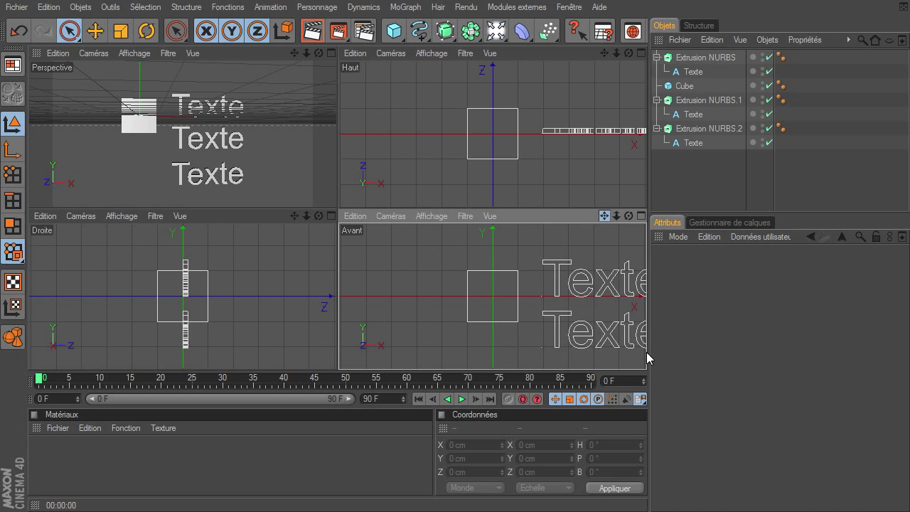
left_click_drag(604, 216, 646, 357)
left_click_drag(617, 215, 646, 352)
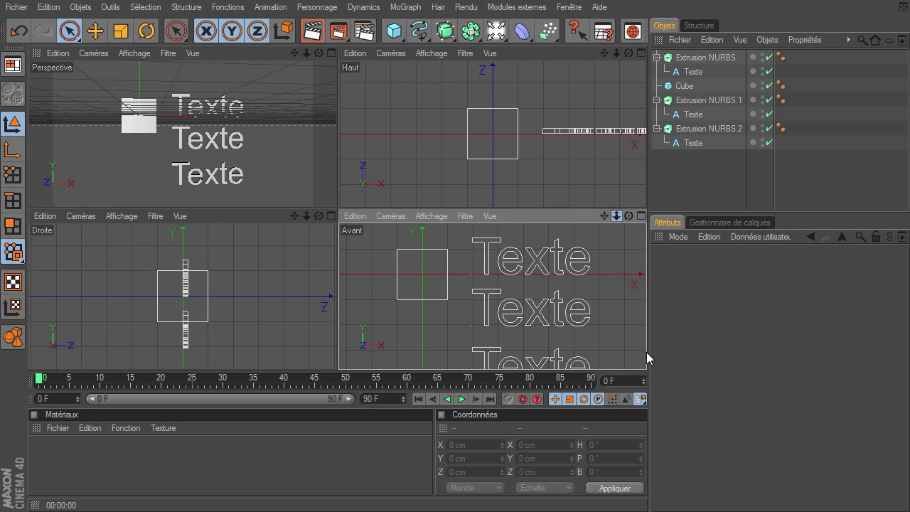
left_click_drag(603, 217, 646, 352)
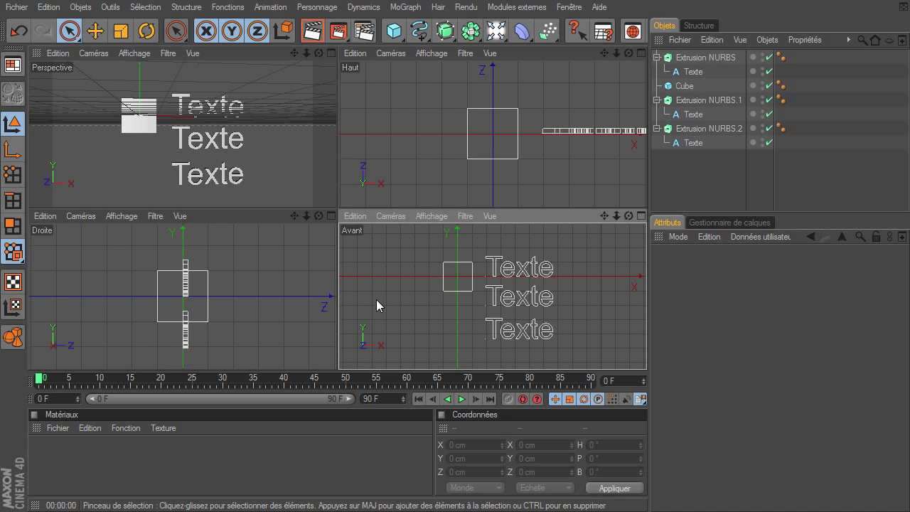
left_click(313, 30)
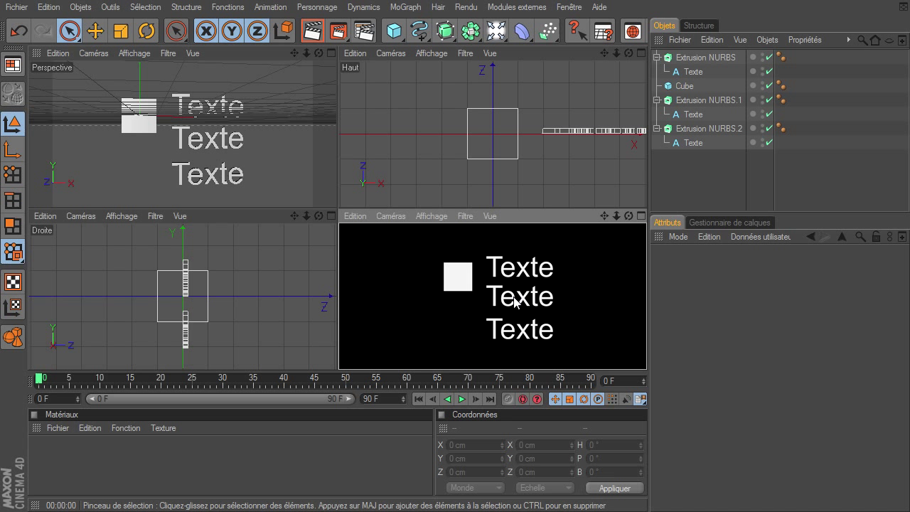
left_click(641, 215)
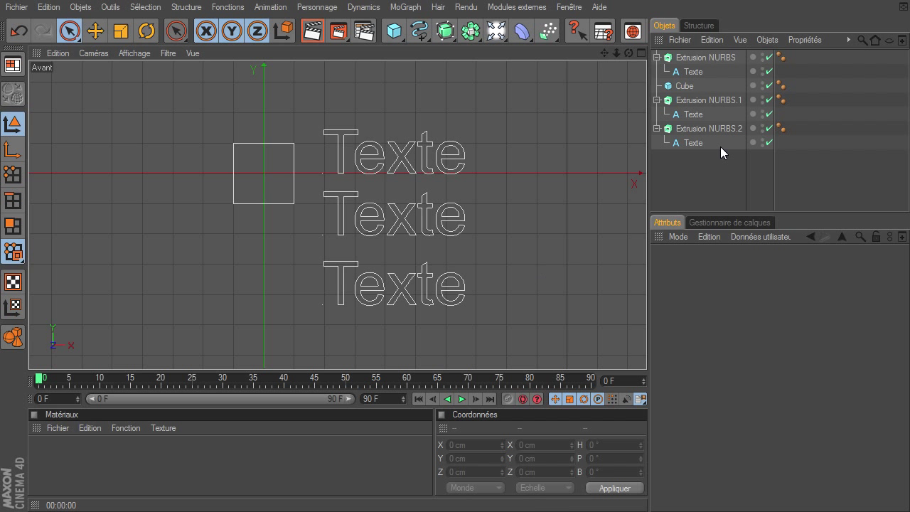
- Delete the third extruded text, Extrusion NURBS.2, and select Extrusion NURBS.1
left_click(694, 127)
key("Delete")
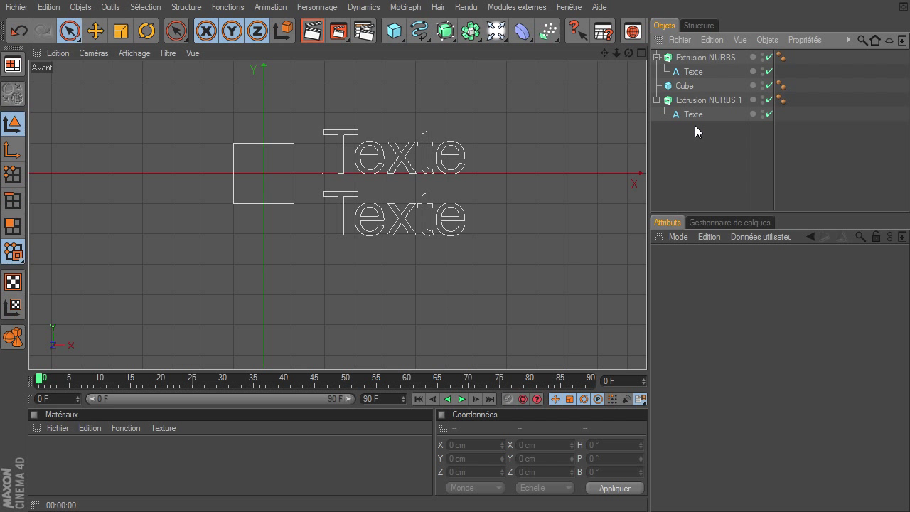
left_click(696, 99)
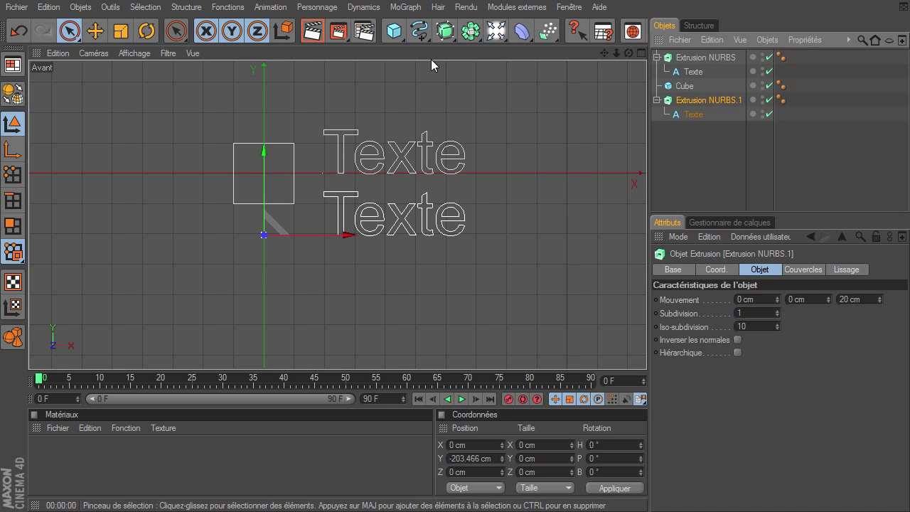
- Render a preview of the cube beside the two remaining Texte lines
left_click(405, 8)
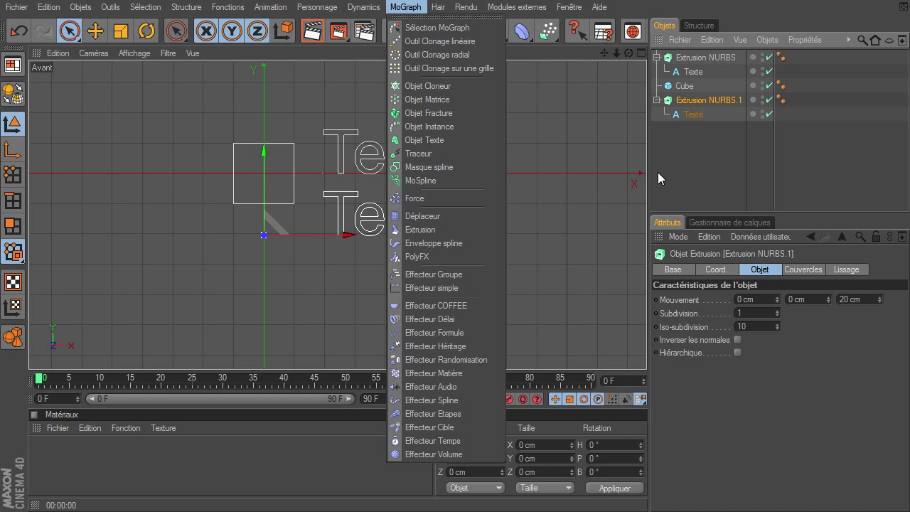
left_click(290, 171)
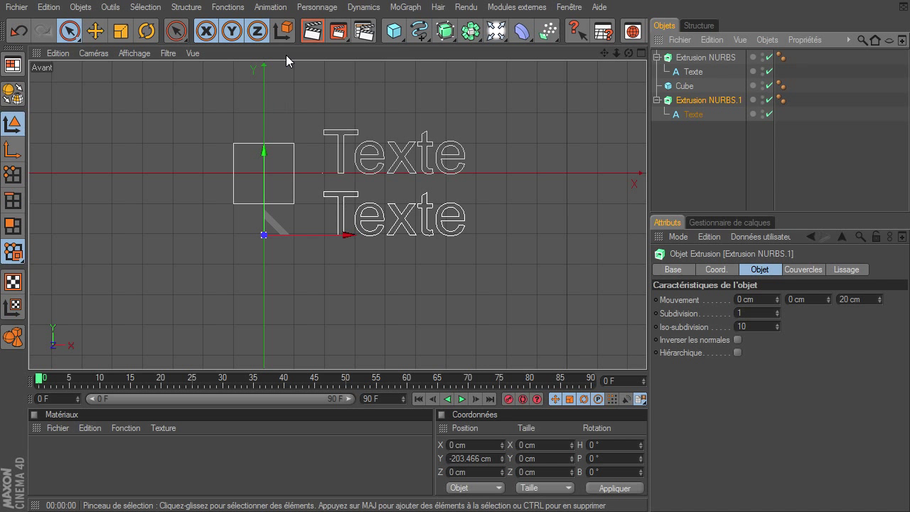
left_click(312, 30)
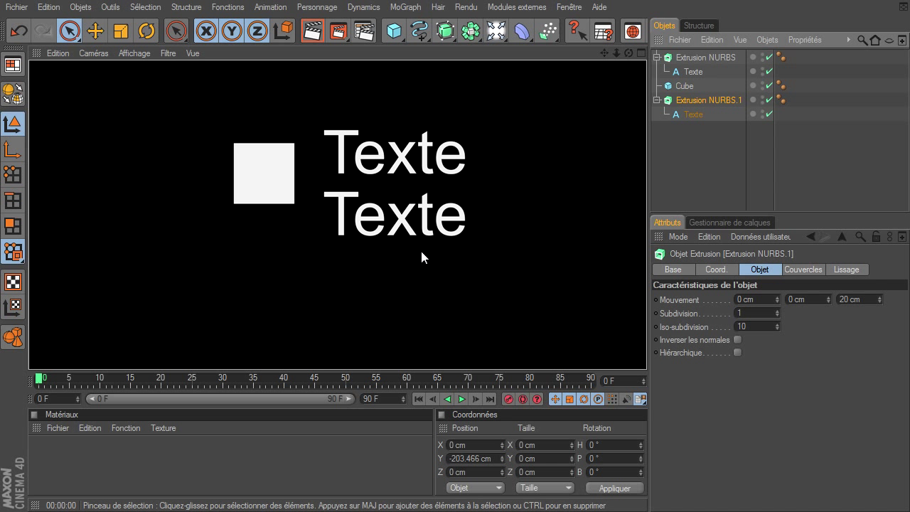
- Close all scenes without saving and maximize a zoomed-out Avant front view
left_click(17, 7)
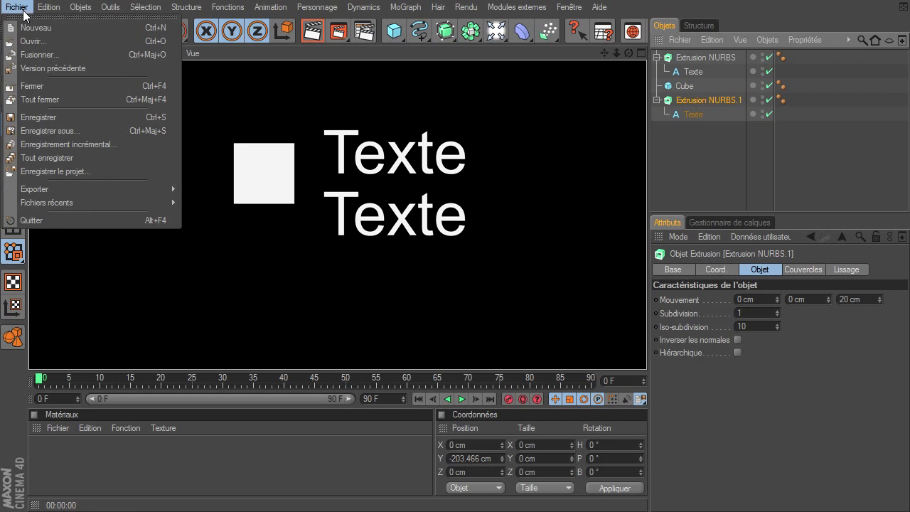
left_click(53, 98)
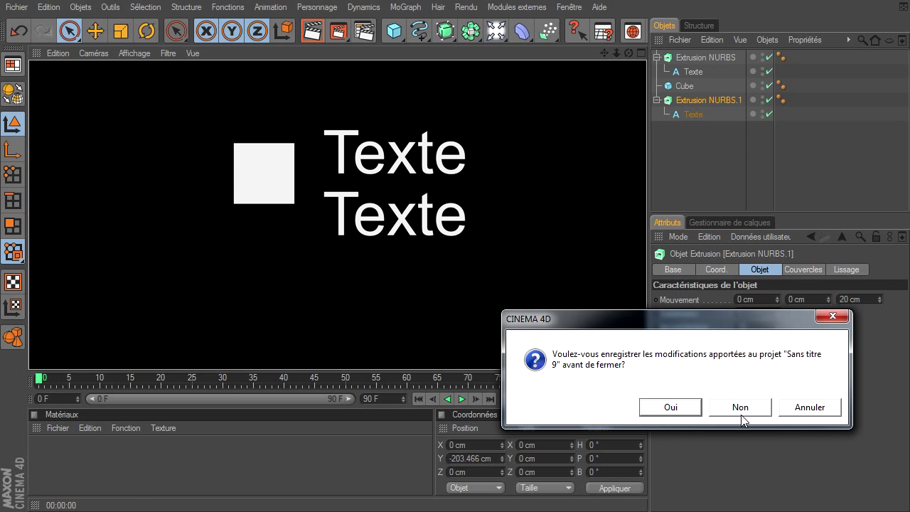
left_click(742, 410)
middle_click(635, 65)
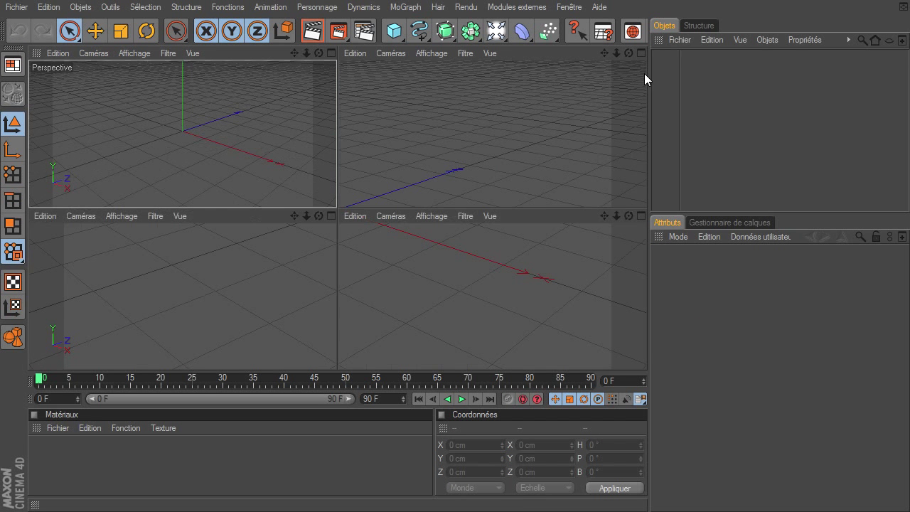
left_click(442, 265)
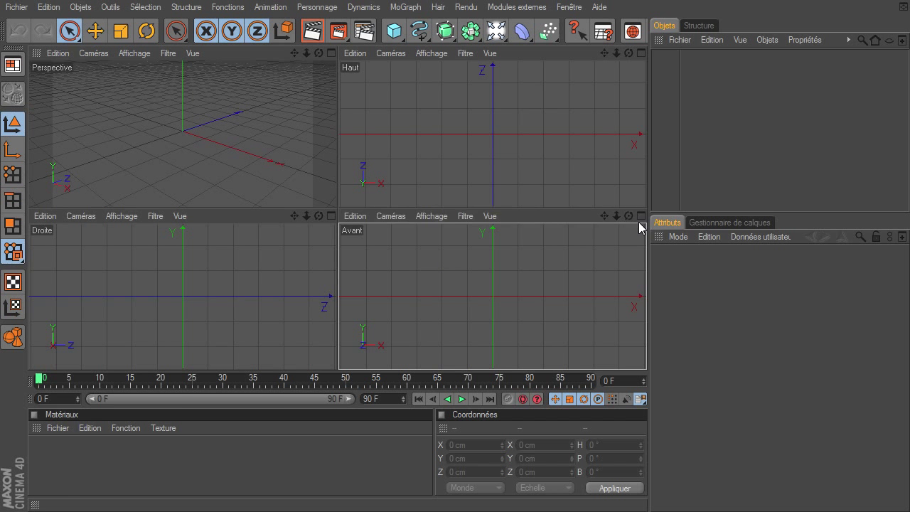
left_click(641, 216)
left_click_drag(616, 54, 646, 358)
- Add a background object and create material Mat with specular turned off
mouse_move(505, 36)
left_mouse_down()
mouse_move(568, 105)
mouse_move(545, 146)
left_mouse_up()
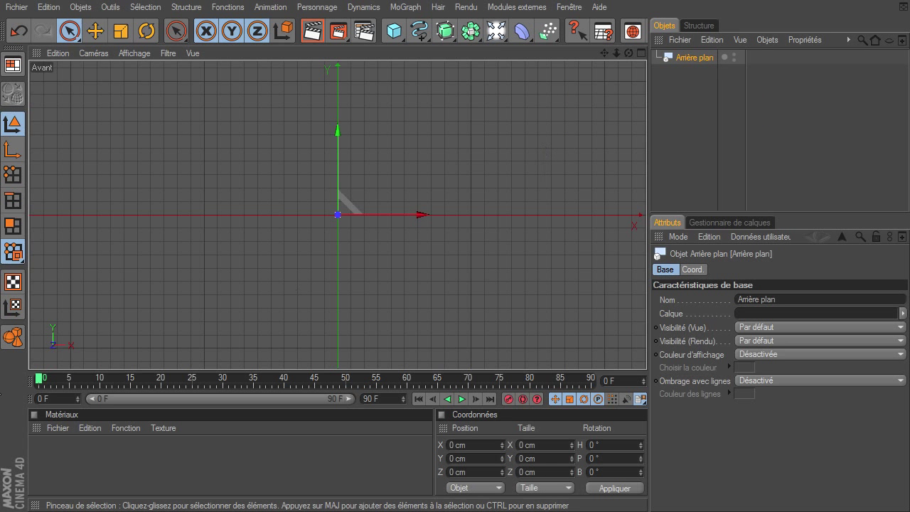
double_click(79, 460)
double_click(44, 455)
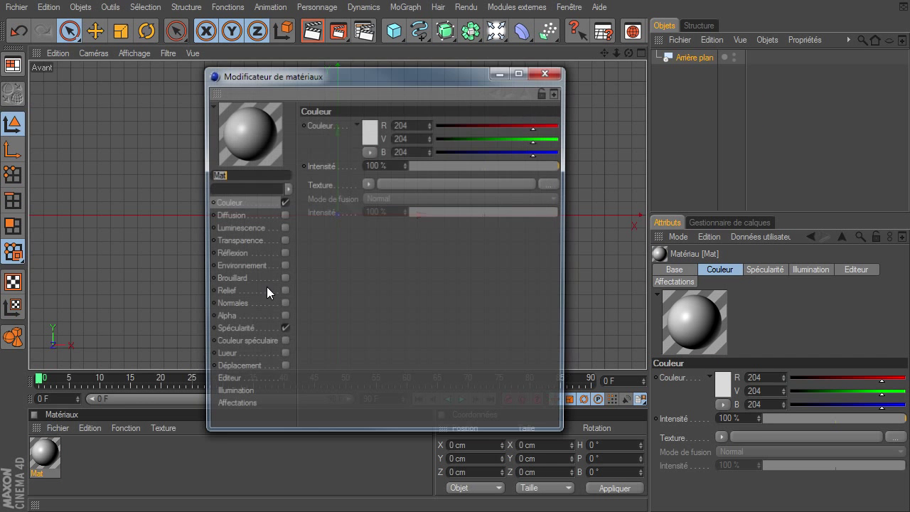
left_click(283, 331)
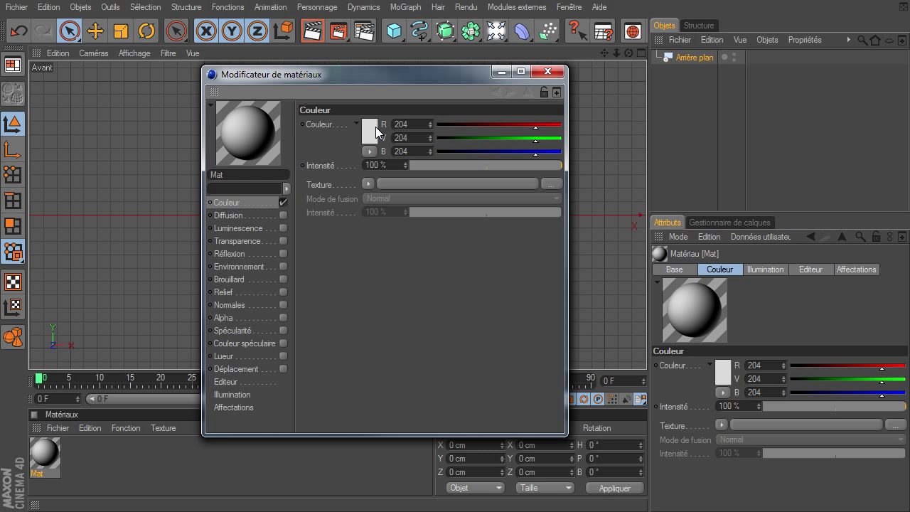
- Set Mat's colour texture to a 2D - Circulaire gradient
left_click(368, 184)
left_click(392, 325)
left_click(464, 182)
left_click(393, 226)
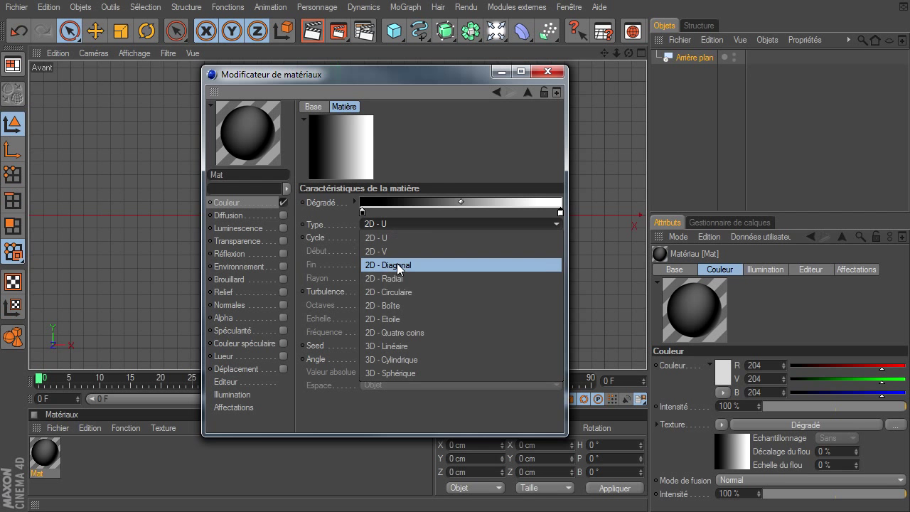
left_click(396, 296)
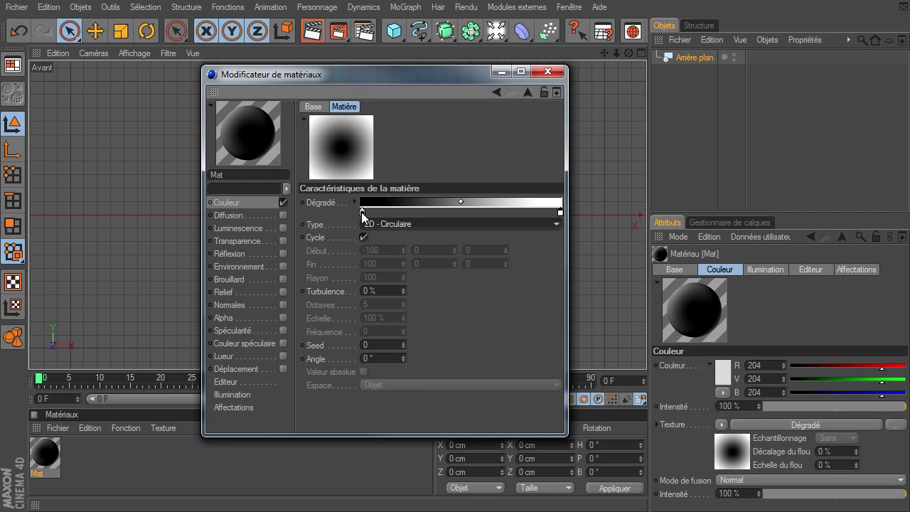
- Set the gradient colours to light grey and mid grey
double_click(361, 212)
left_click_drag(313, 192, 280, 184)
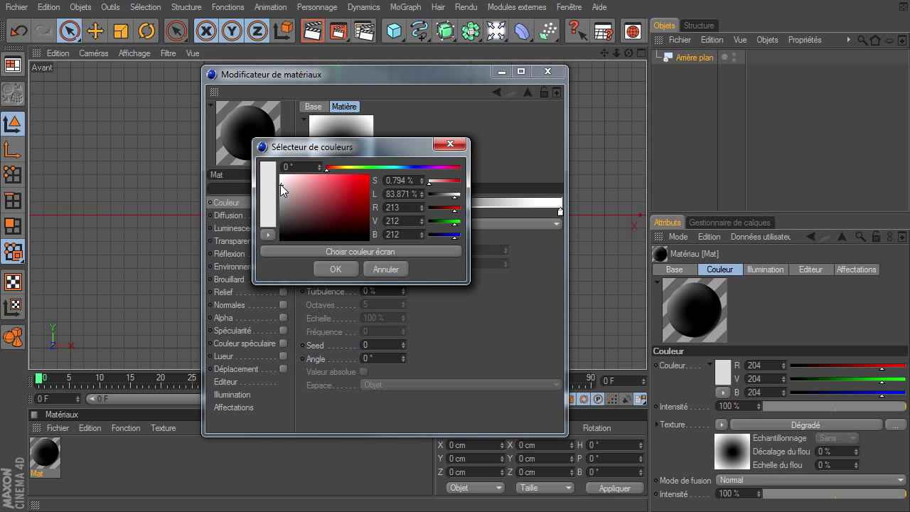
left_click(335, 269)
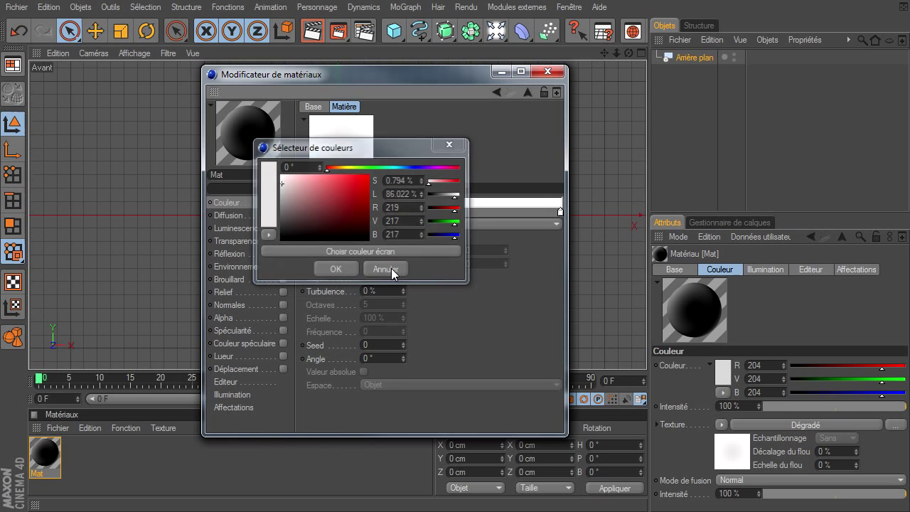
double_click(559, 210)
left_click_drag(491, 197, 477, 196)
left_click(528, 266)
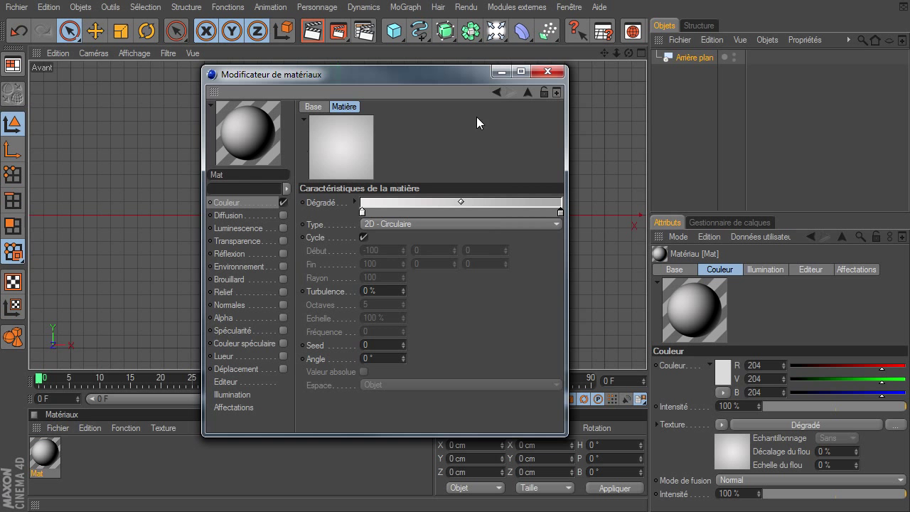
left_click(546, 73)
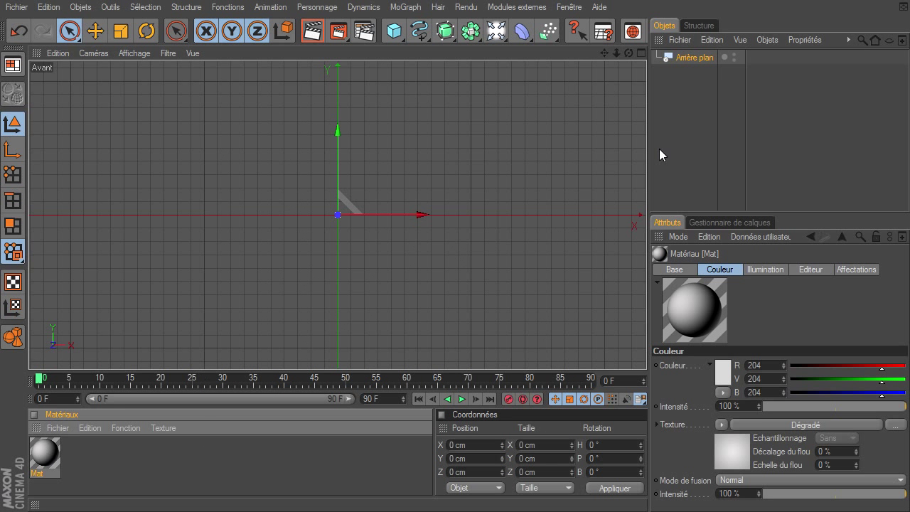
- Apply Mat to the Arrière plan, preview it, and add a Texte spline
left_click_drag(683, 67, 687, 59)
left_click(312, 31)
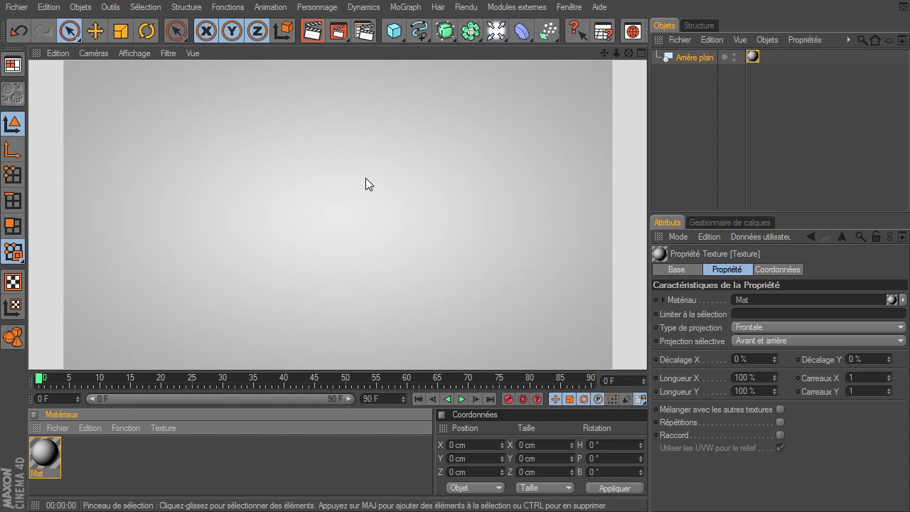
left_click(418, 31)
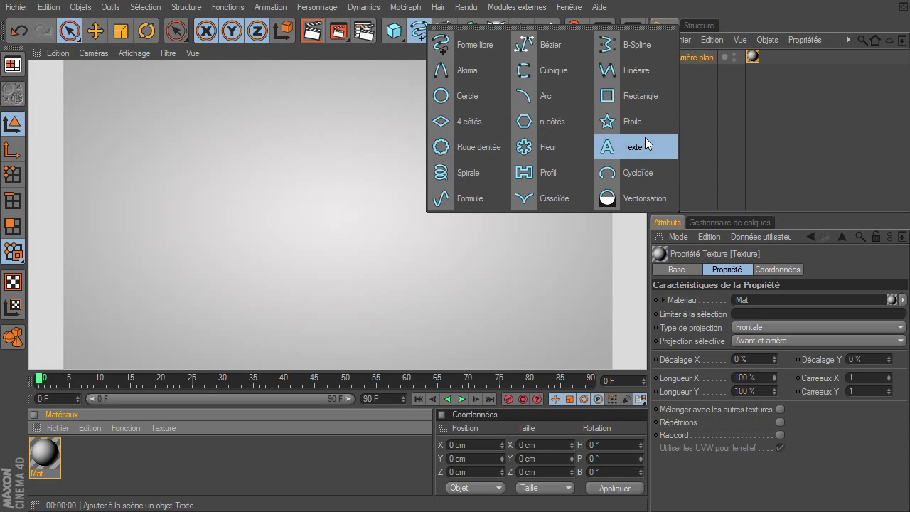
left_click(643, 143)
- Extrude the Texte with an Extrusion NURBS and create a second material, Mat.1
left_click(445, 31)
left_click(625, 43)
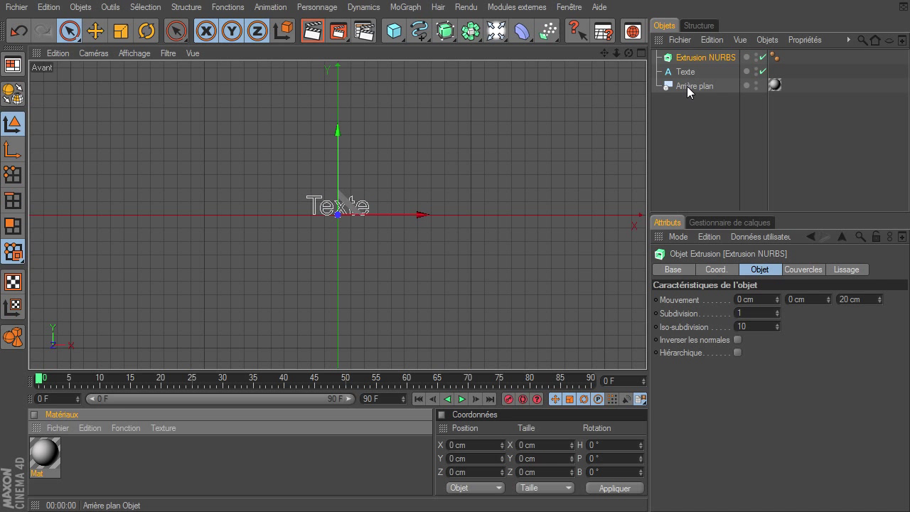
left_click_drag(686, 72, 693, 59)
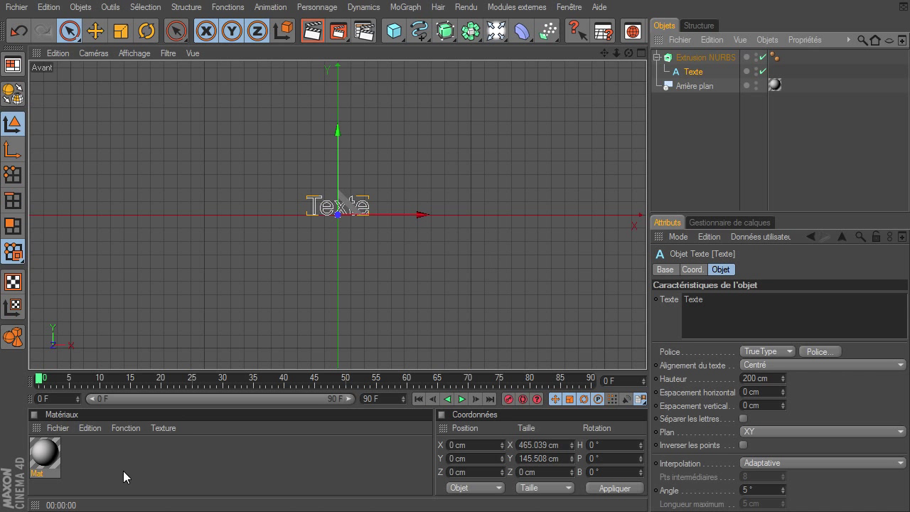
double_click(109, 459)
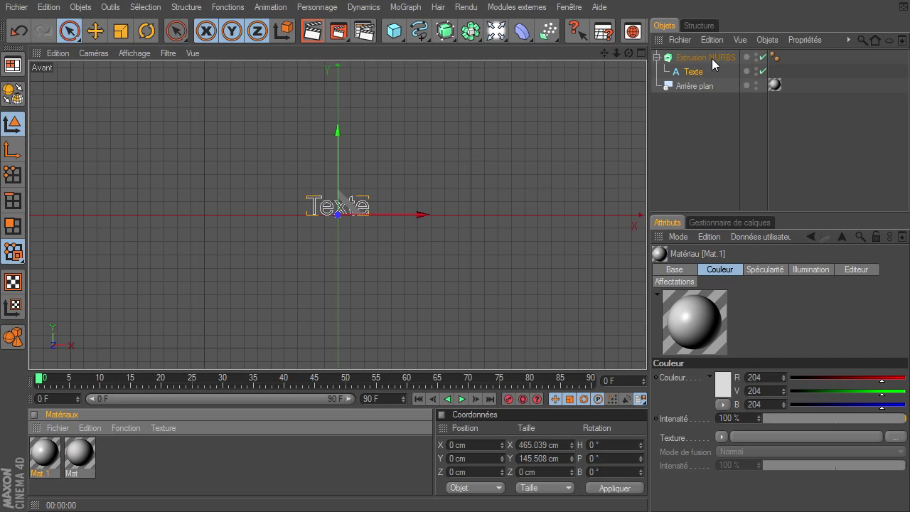
- Apply Mat.1 to the Extrusion NURBS, make it dark grey (27,27,27) without specular, and render
left_click_drag(715, 64, 711, 58)
double_click(45, 459)
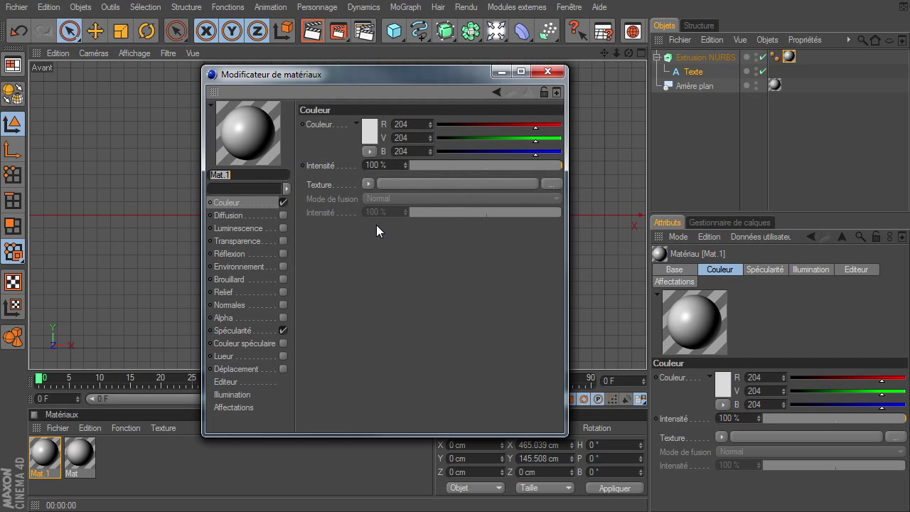
left_click(369, 132)
left_click_drag(304, 148, 286, 158)
left_click(343, 189)
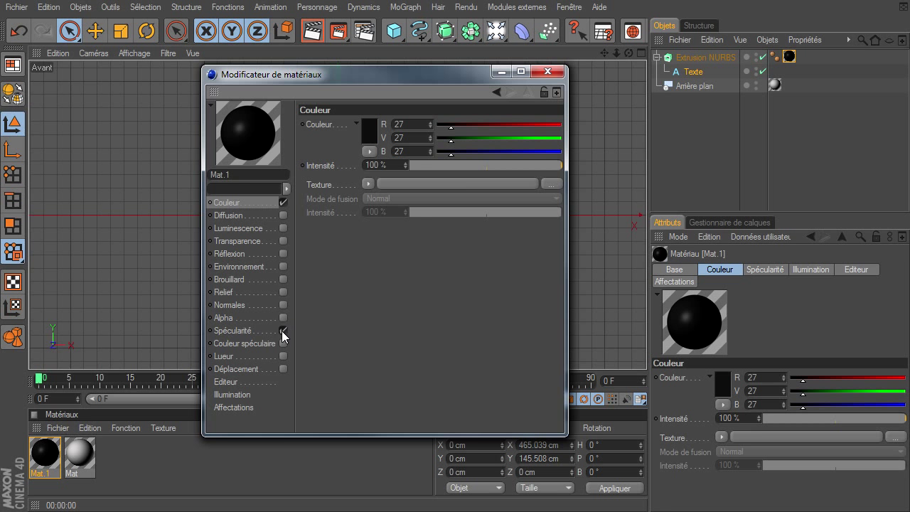
left_click(282, 331)
left_click(557, 72)
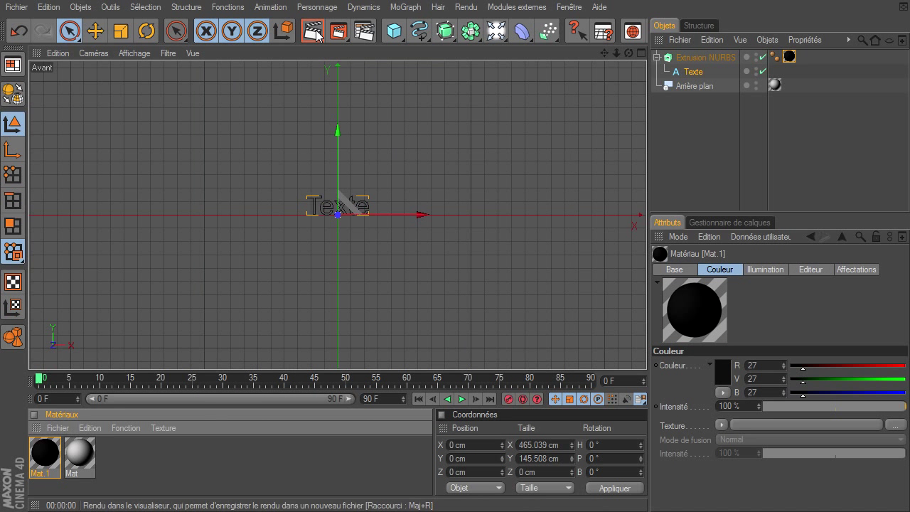
left_click(316, 32)
- Set the Texte spline's alignment to left
left_click(693, 57)
left_click(692, 71)
left_click(782, 365)
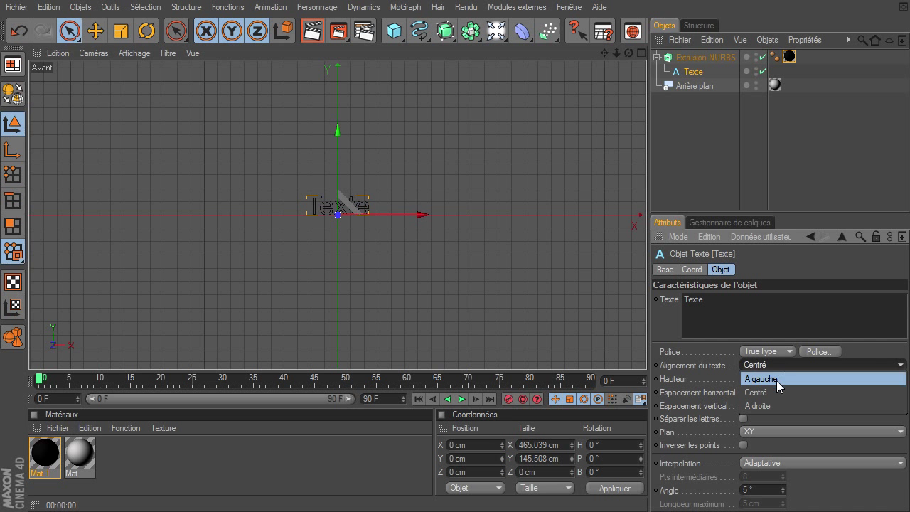
left_click(779, 377)
left_click(698, 101)
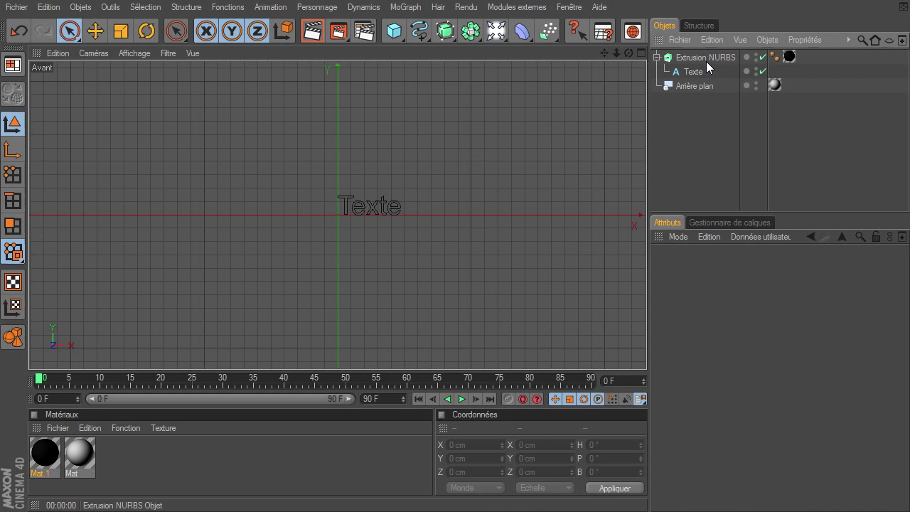
- Duplicate the extruded text below the original and apply a new material, Mat.2, to the copy
left_click(656, 58)
left_click_drag(672, 62, 671, 112, "ctrl")
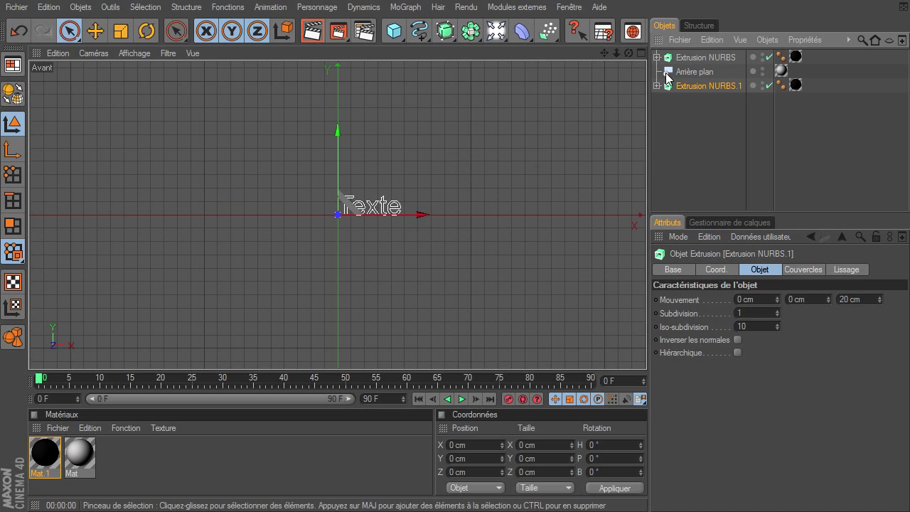
left_click_drag(338, 148, 646, 352)
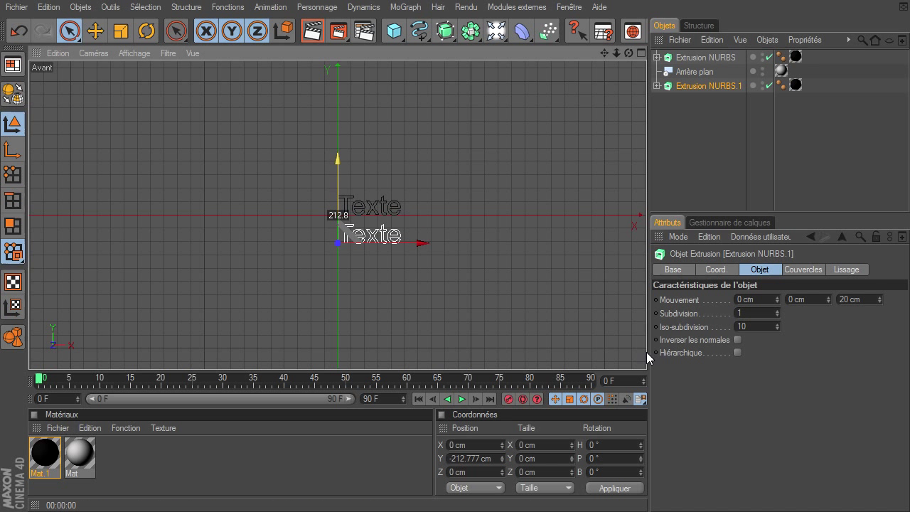
double_click(154, 476)
left_click_drag(710, 91, 795, 85)
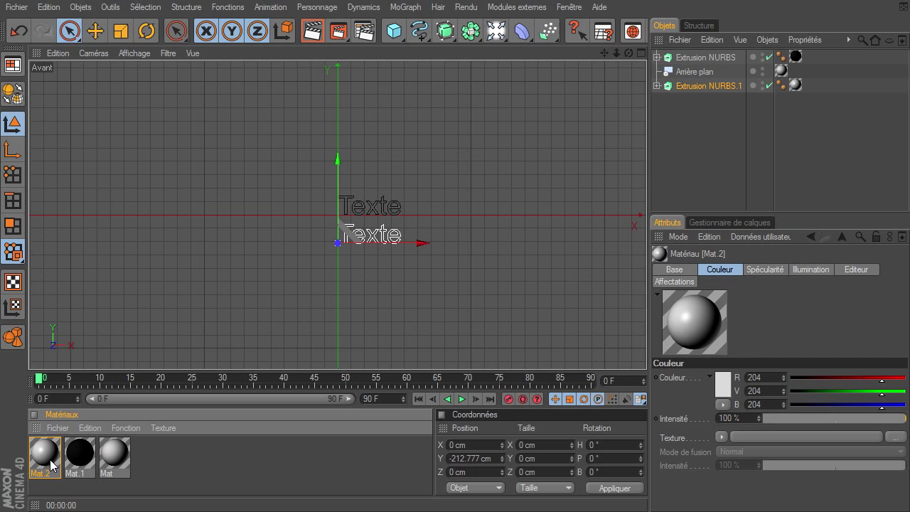
- Make Mat.2 orange (202,108,0) without specular and render the view
double_click(52, 466)
left_click(283, 330)
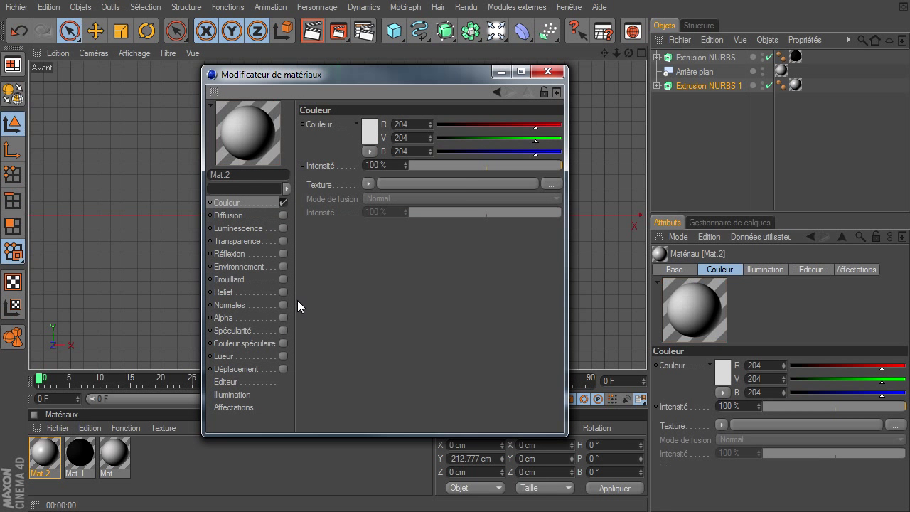
left_click(371, 139)
left_click_drag(343, 88, 347, 86)
left_click(374, 107)
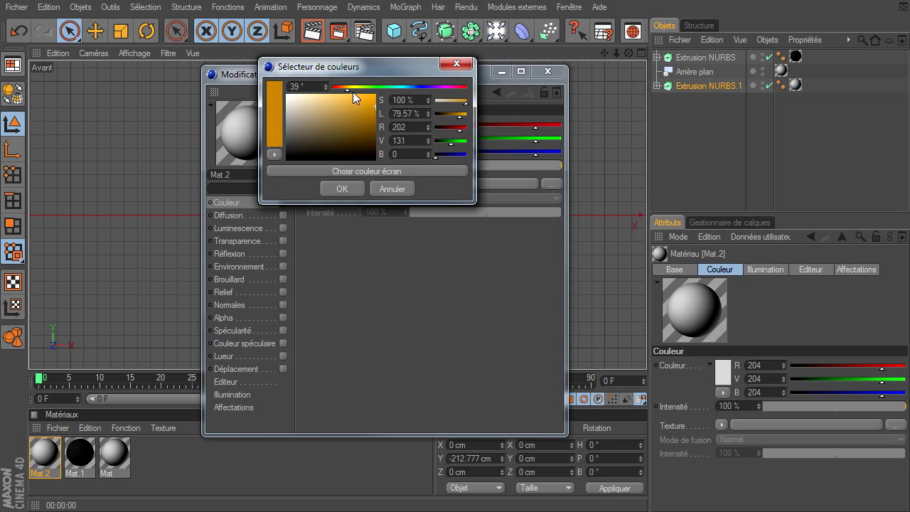
left_click(345, 88)
left_click(362, 187)
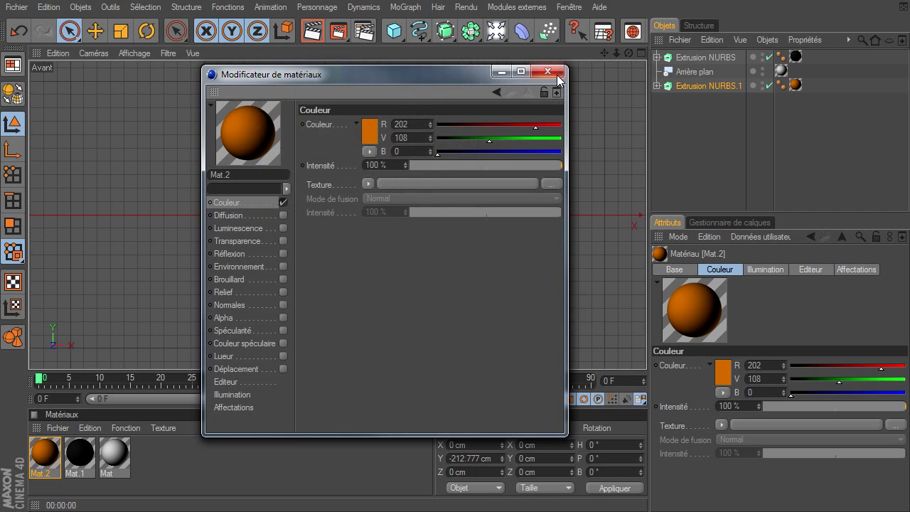
left_click(556, 74)
left_click(309, 34)
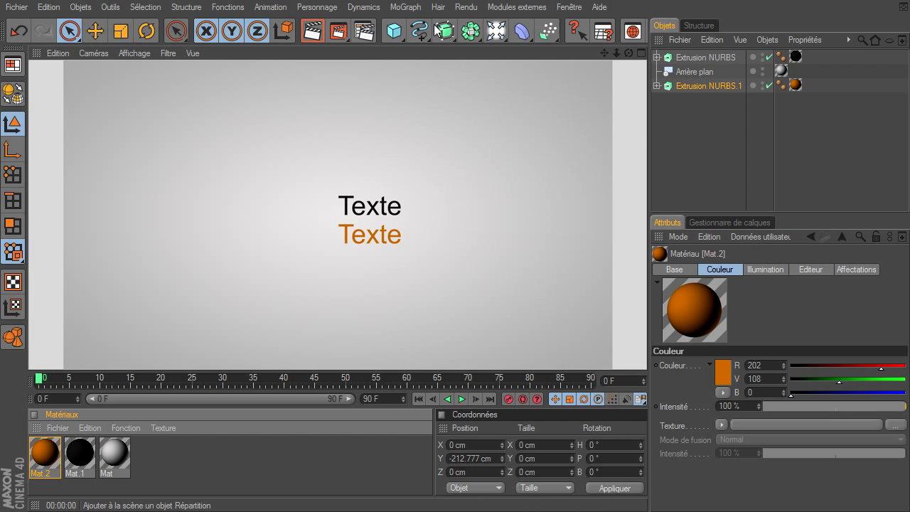
- Add a Pyramide left of the Texte lines, resized to about 381 by 312 cm
left_click_drag(394, 31, 711, 71)
left_click(711, 71)
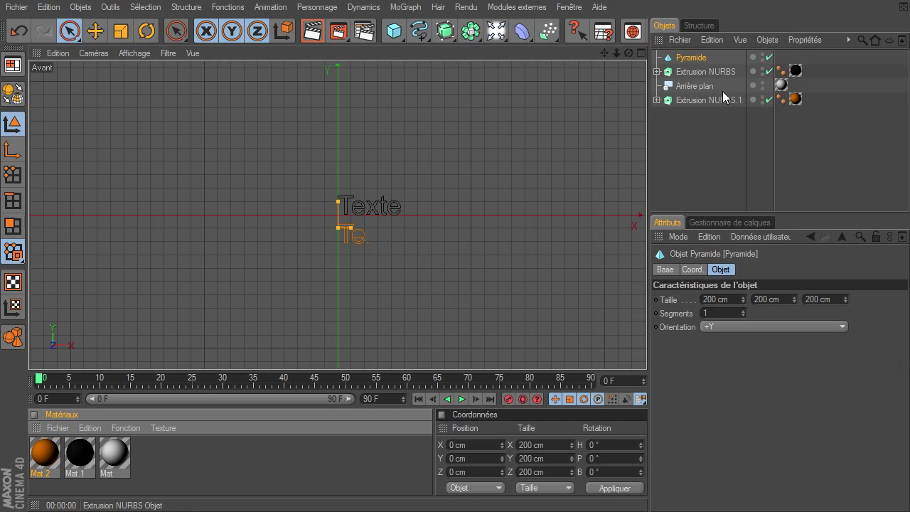
mouse_move(389, 222)
left_mouse_down()
mouse_move(647, 358)
mouse_move(349, 230)
left_mouse_up()
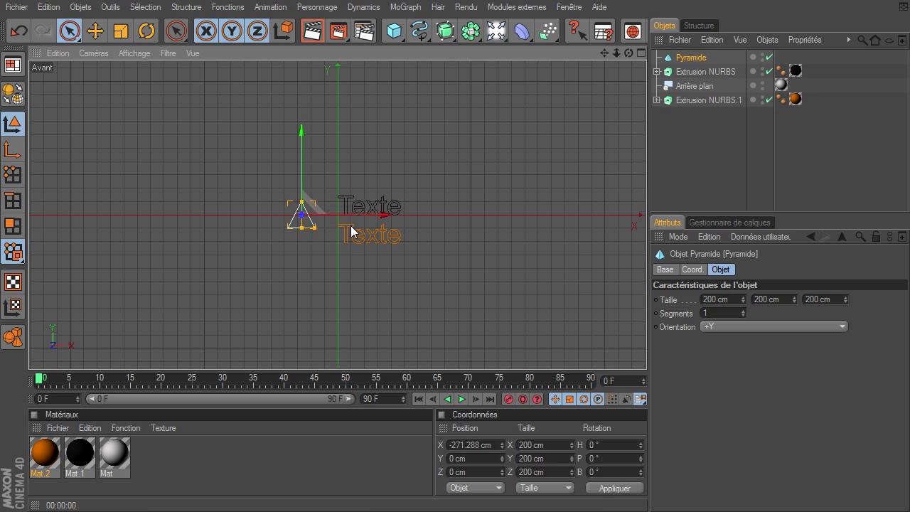
left_click_drag(302, 202, 301, 190)
left_click_drag(316, 234, 327, 234)
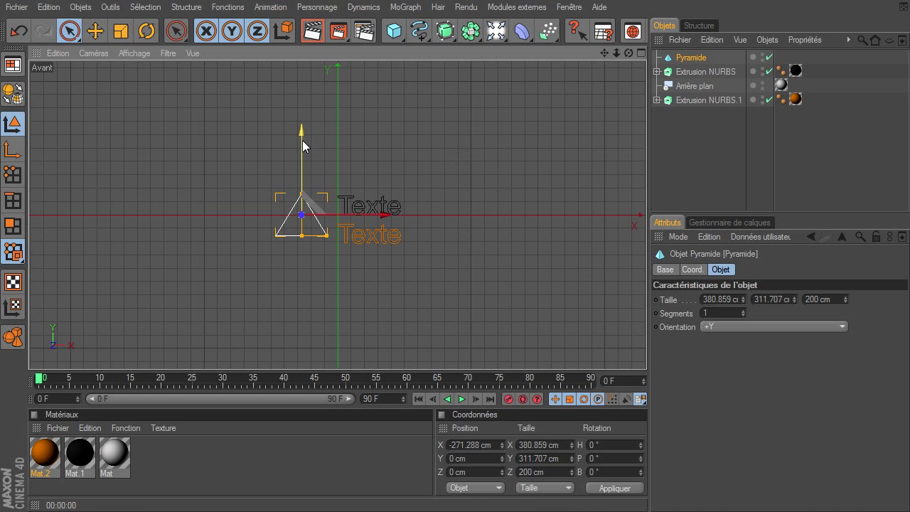
left_click_drag(302, 136, 303, 141)
- Apply the orange Mat.2 material to the pyramid and recentre the front view
left_click_drag(798, 85, 703, 57)
left_click(693, 150)
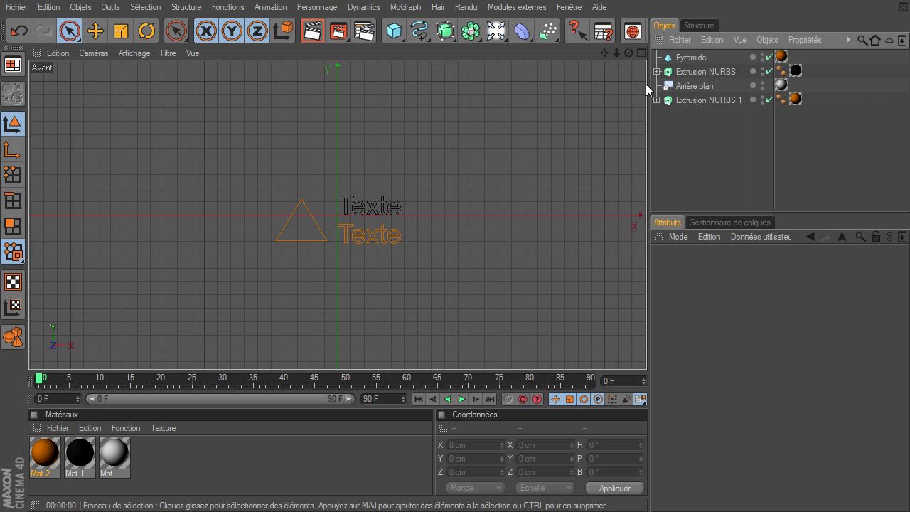
middle_click_drag(646, 352, 562, 337)
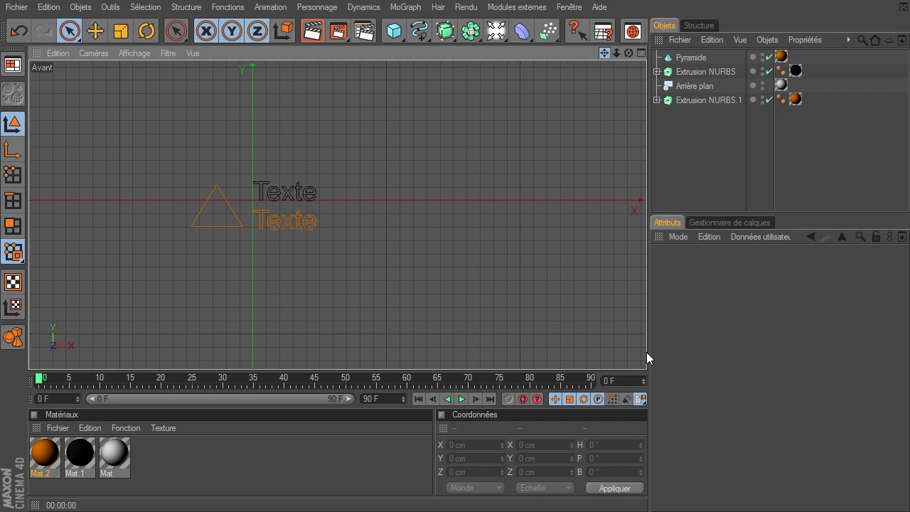
- Change the black extrusion's text to 'Tutoriel'
left_click(657, 71)
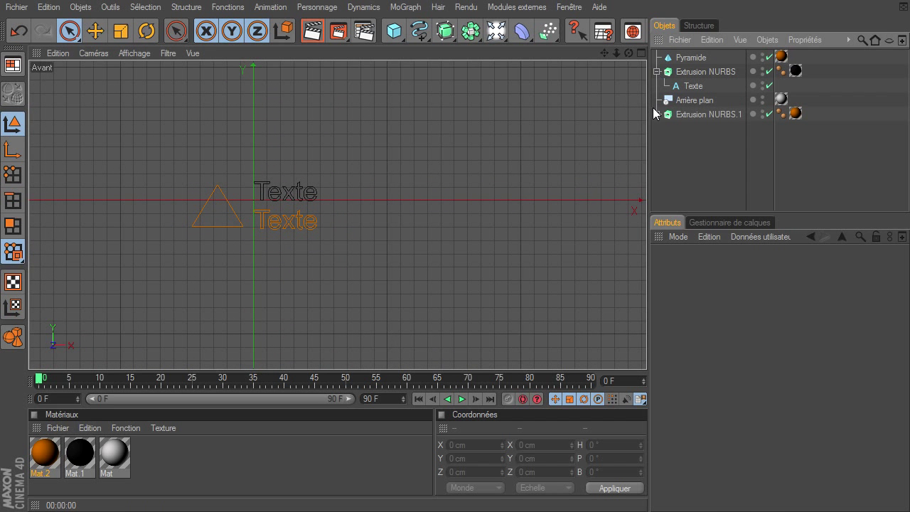
left_click(694, 85)
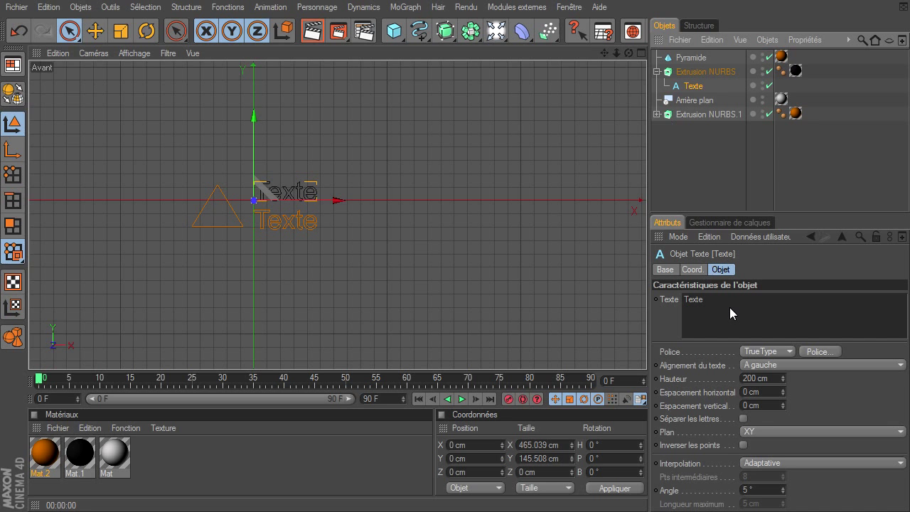
type("Tutoriel")
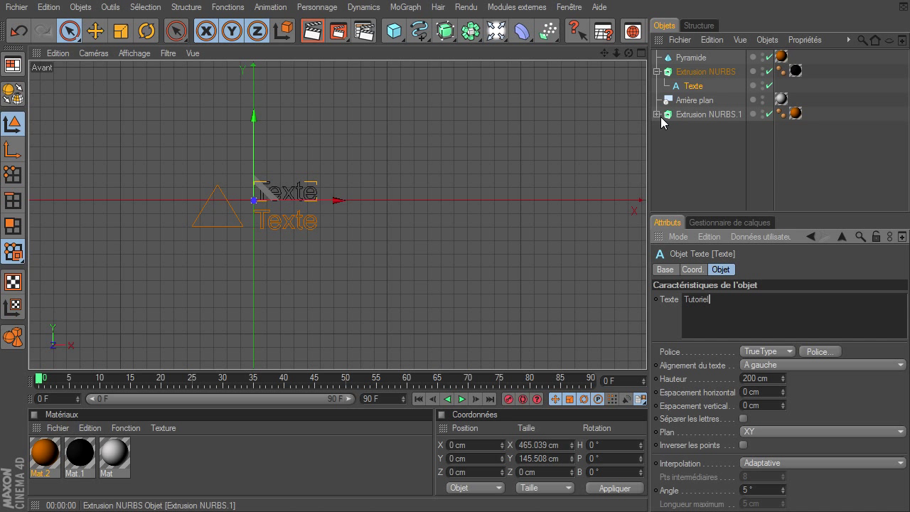
- Change the orange text to 'Etape 2 : blablabla / blabla bla bla blabla' over two lines
left_click(657, 113)
left_click(693, 128)
type("Etape 2 blablabla")
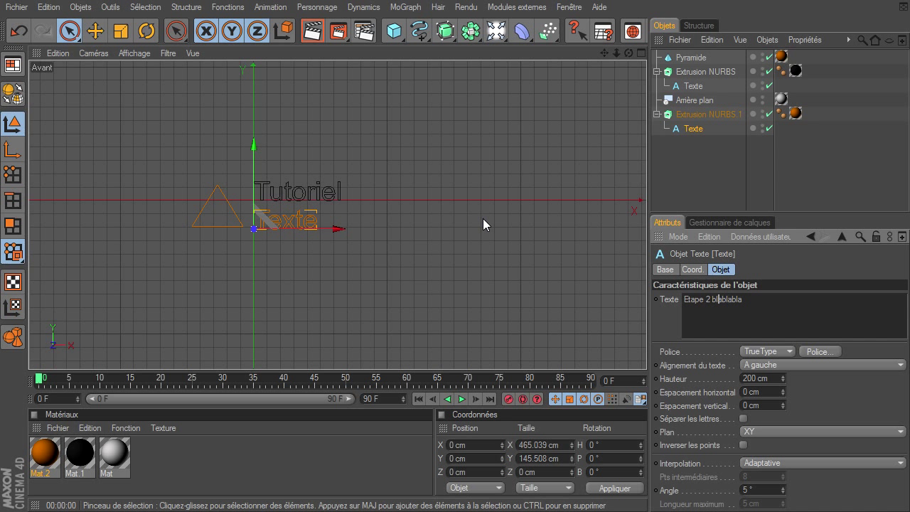
type(":")
key("shift+End")
key("End")
type("blablabla blablabla")
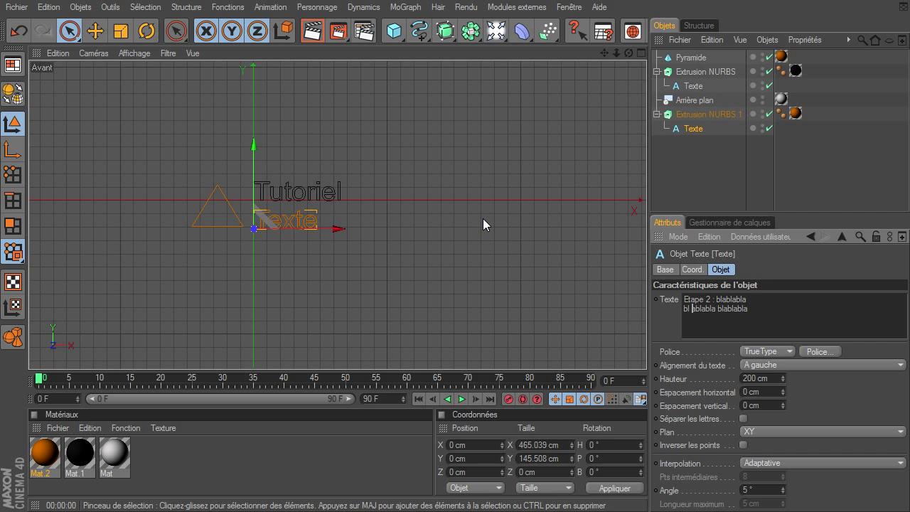
key("Right")
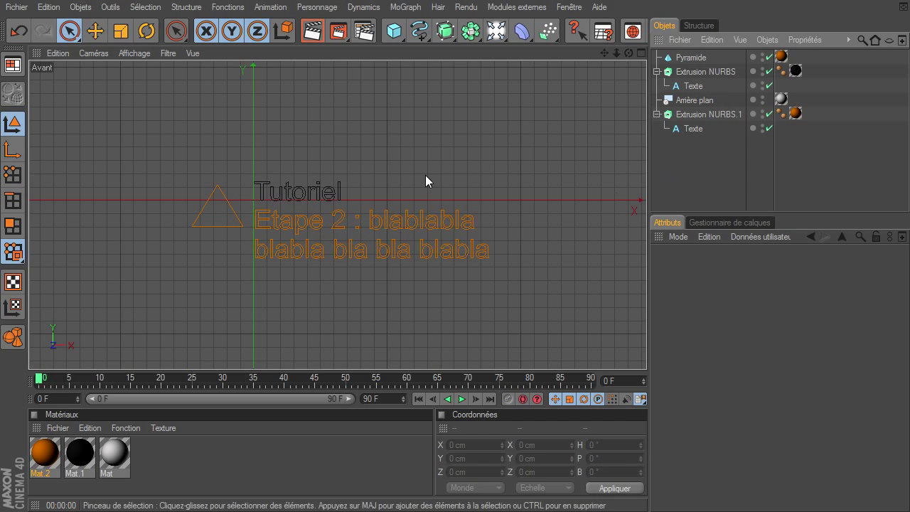
- Preview the layout and lower the pyramid beside the orange caption
left_click(312, 31)
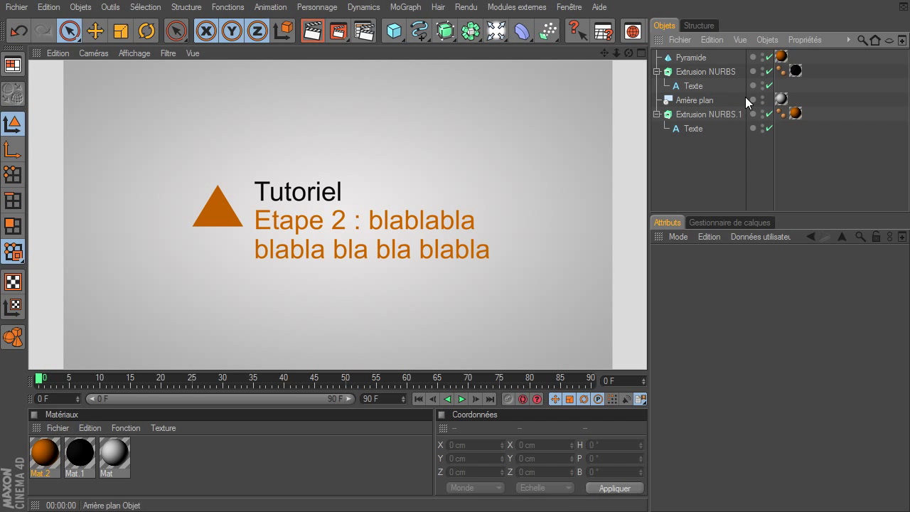
left_click(703, 58)
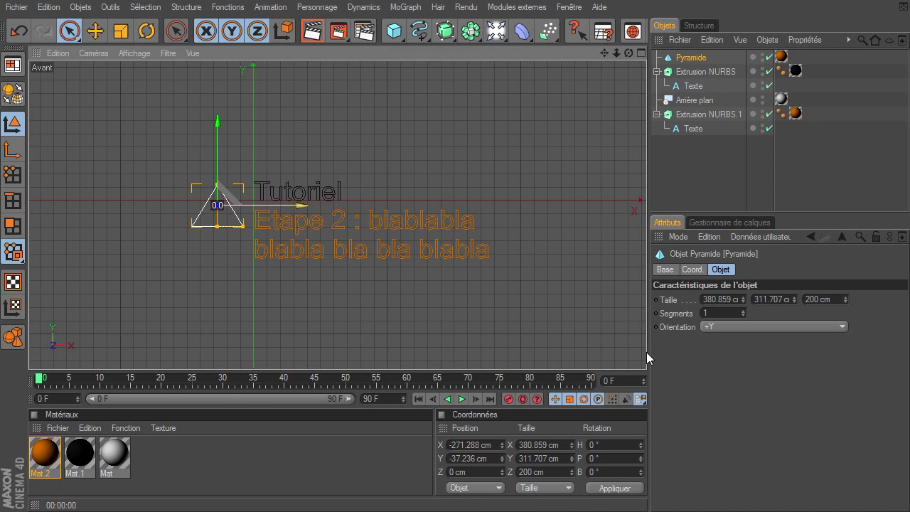
left_click_drag(191, 137, 190, 156)
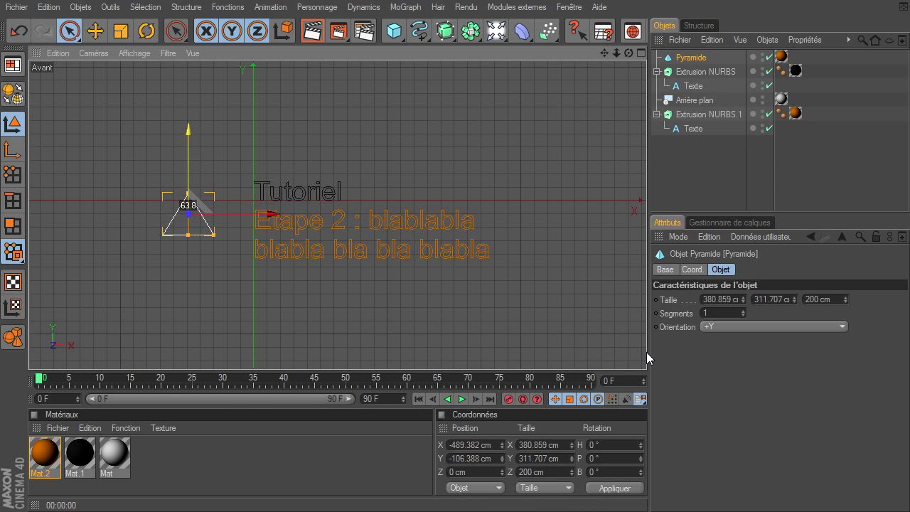
- Render the animation over rendu.mov in the Picture Viewer, then stop the render partway
left_click(339, 34)
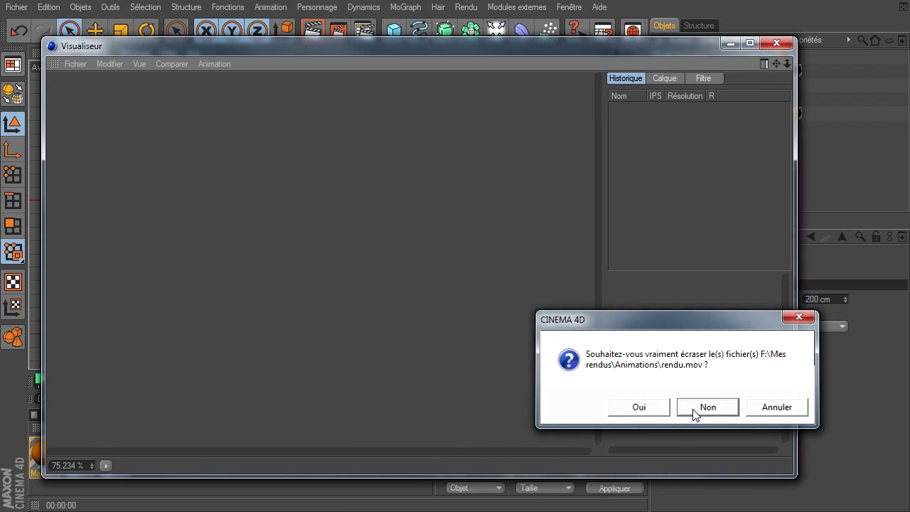
left_click(700, 406)
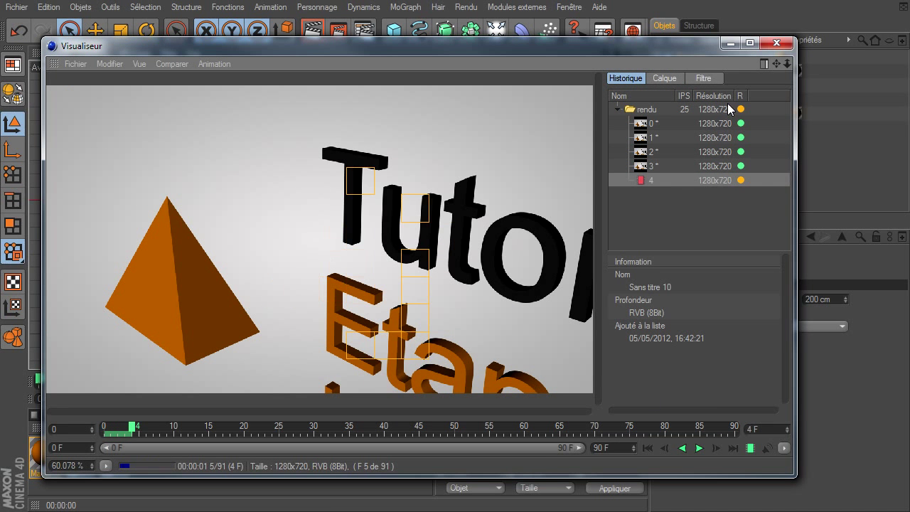
left_click(67, 66)
left_click(103, 116)
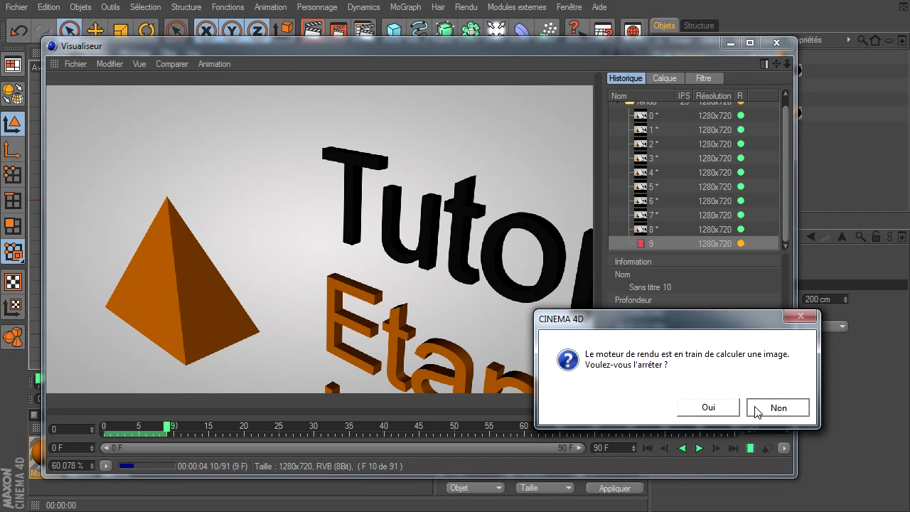
left_click(775, 407)
left_click(778, 42)
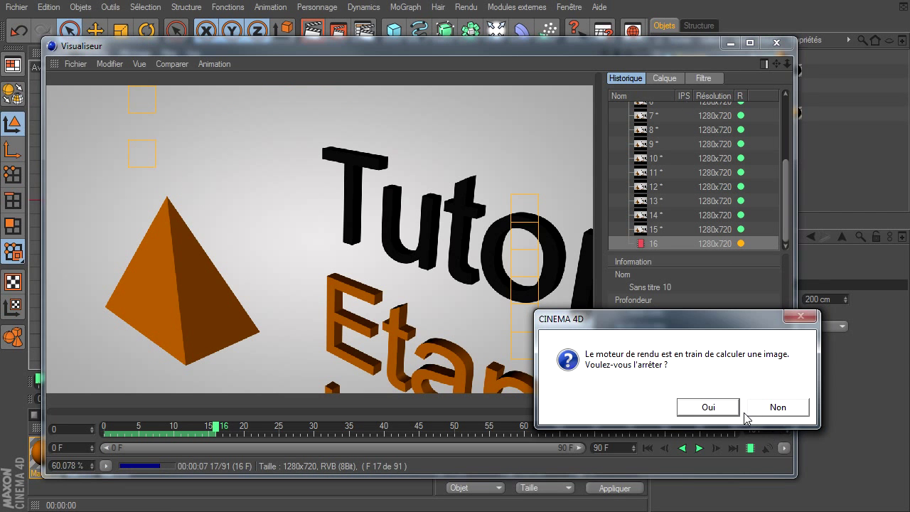
left_click(748, 410)
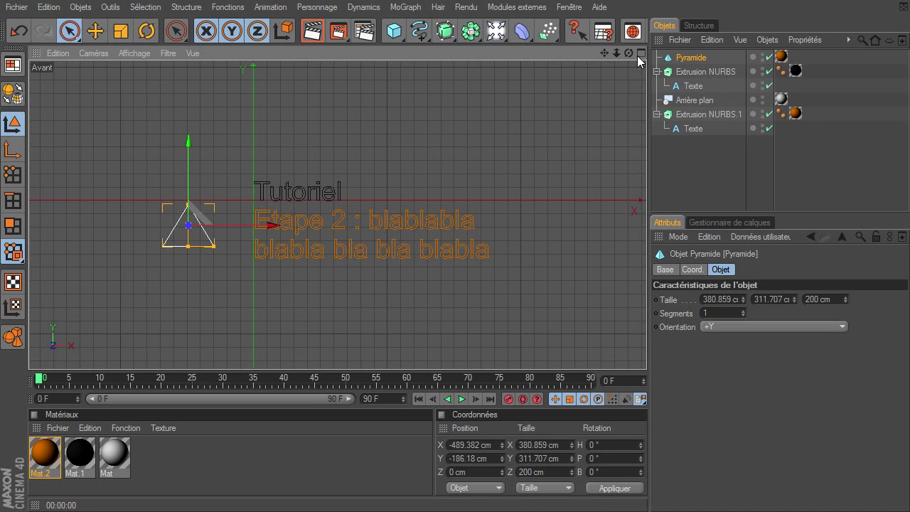
- Return to four views and frame the perspective view closer on the text
left_click(639, 54)
left_click(139, 80)
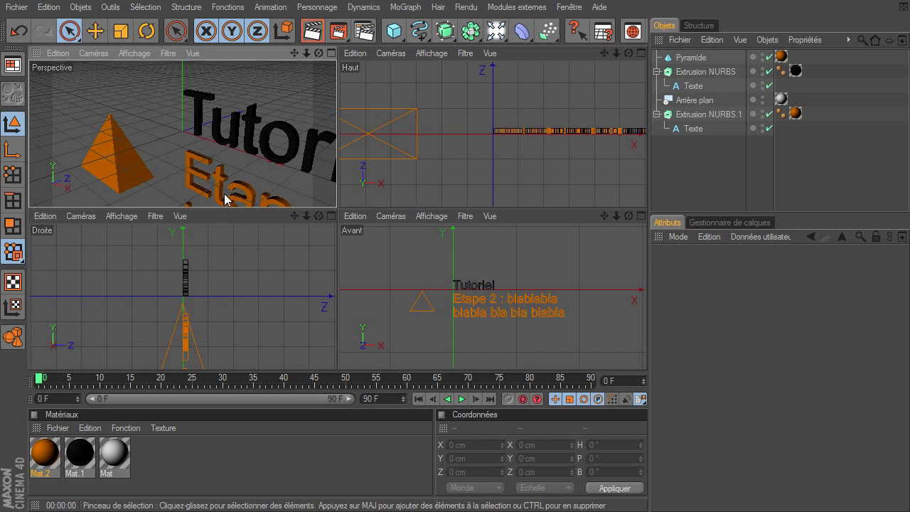
key("h")
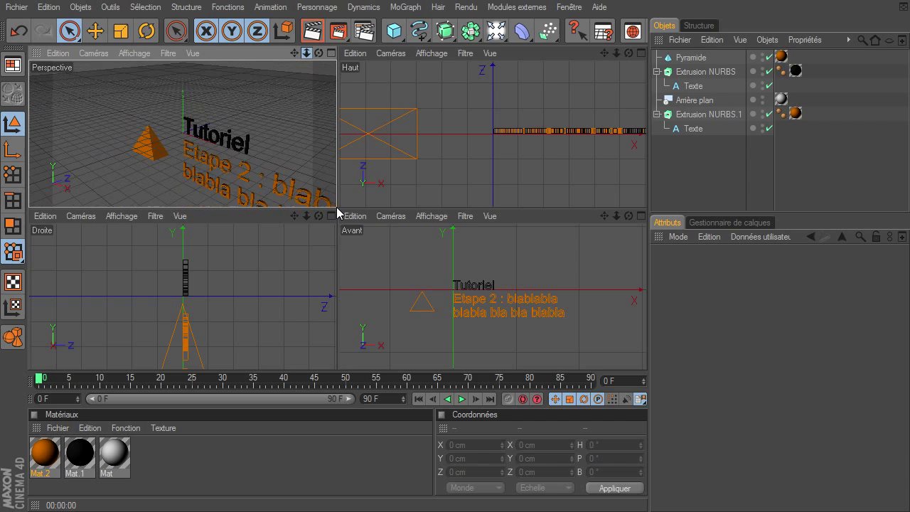
left_click_drag(303, 53, 336, 207)
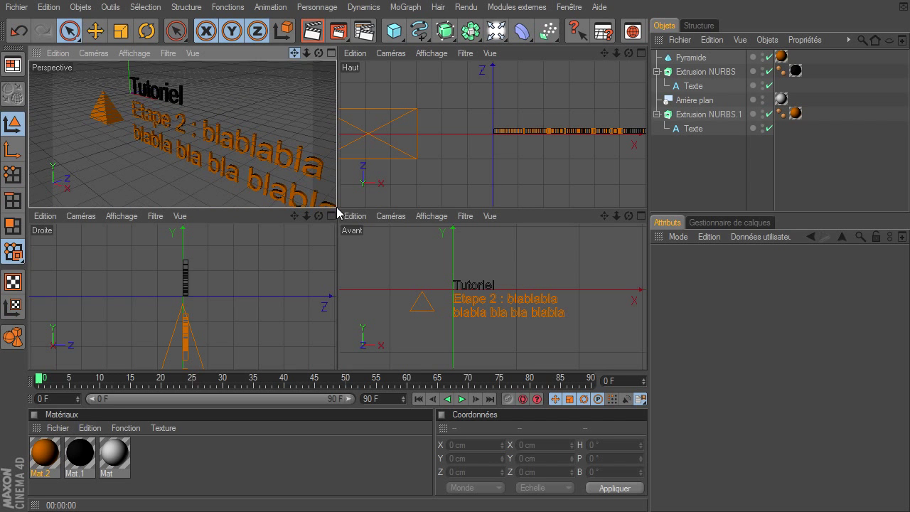
- Set render output to Film QuickTime at F:\Mes rendus\Animations\rendu and close Render Settings
left_click(366, 30)
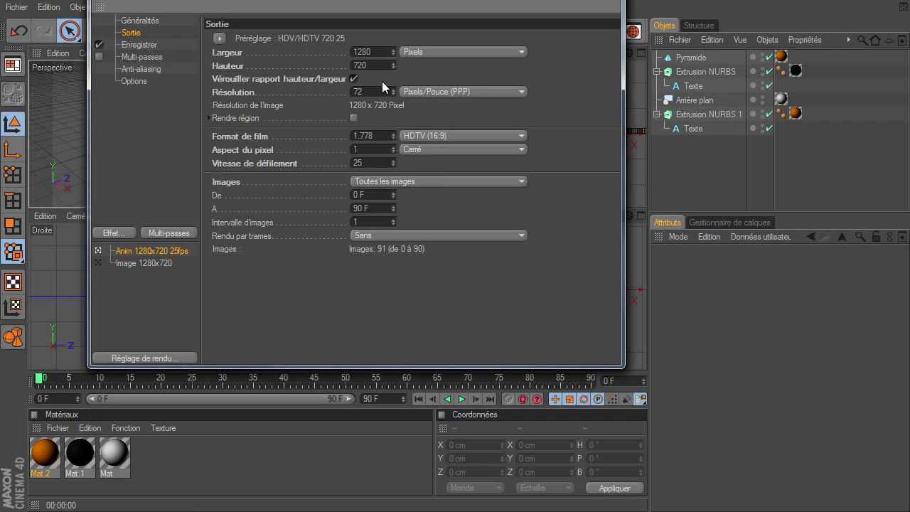
left_click(140, 44)
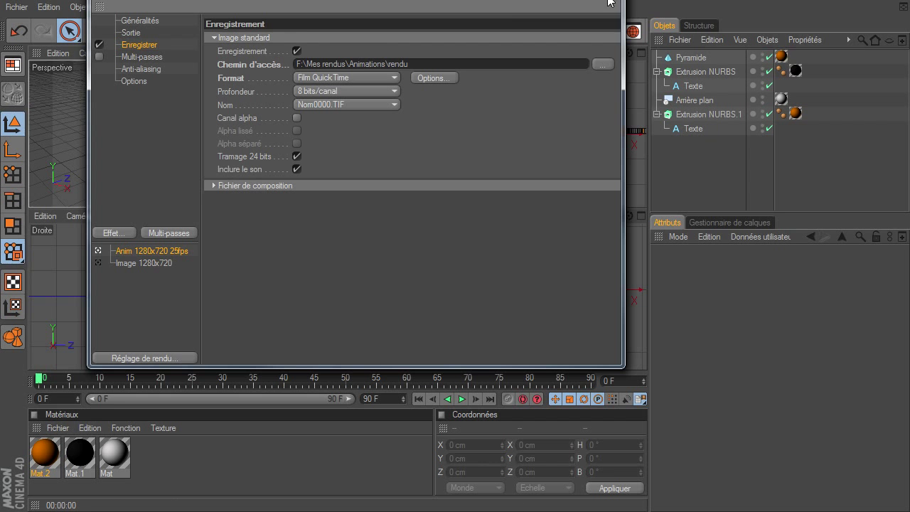
key("Escape")
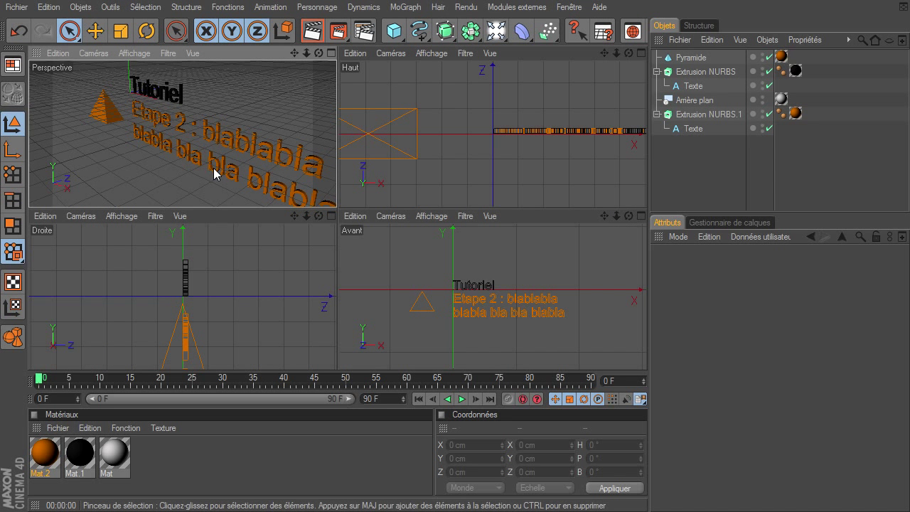
- Maximize the Avant view, use it as the render camera, and render to the Picture Viewer
left_click(506, 266)
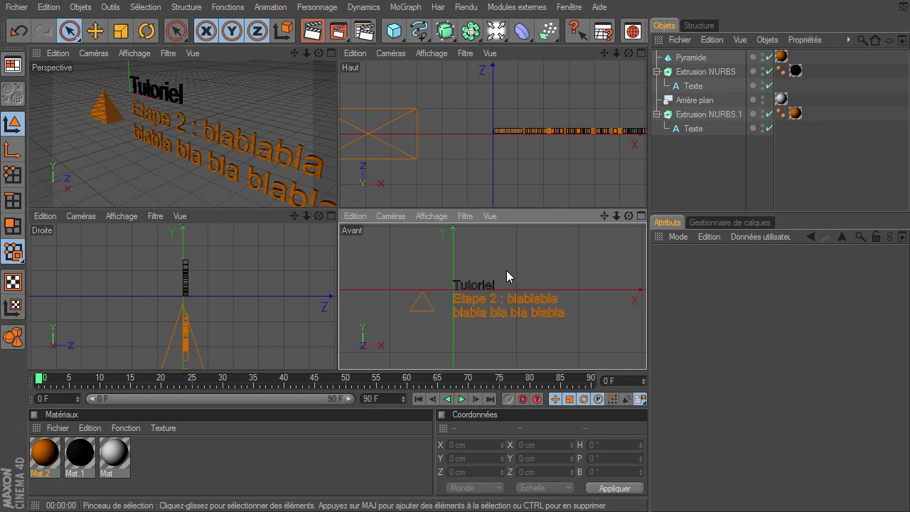
left_click(642, 217)
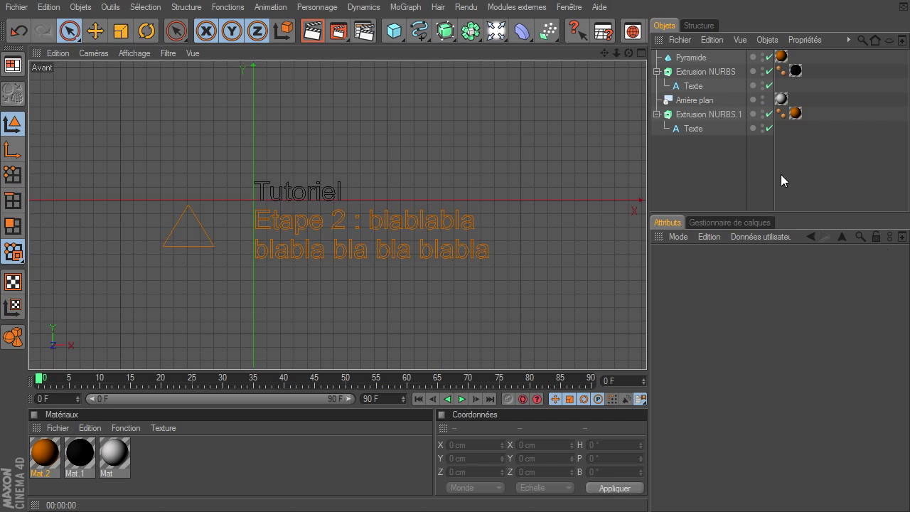
left_click(57, 53)
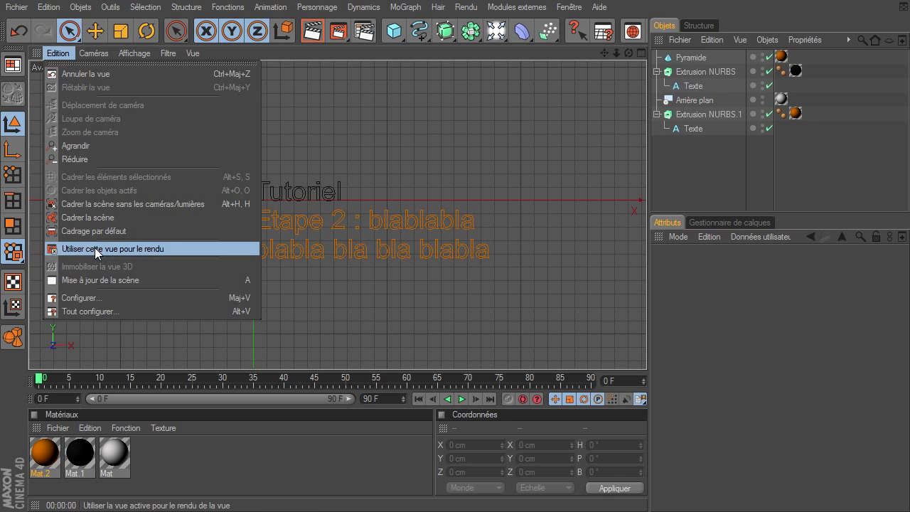
left_click(171, 249)
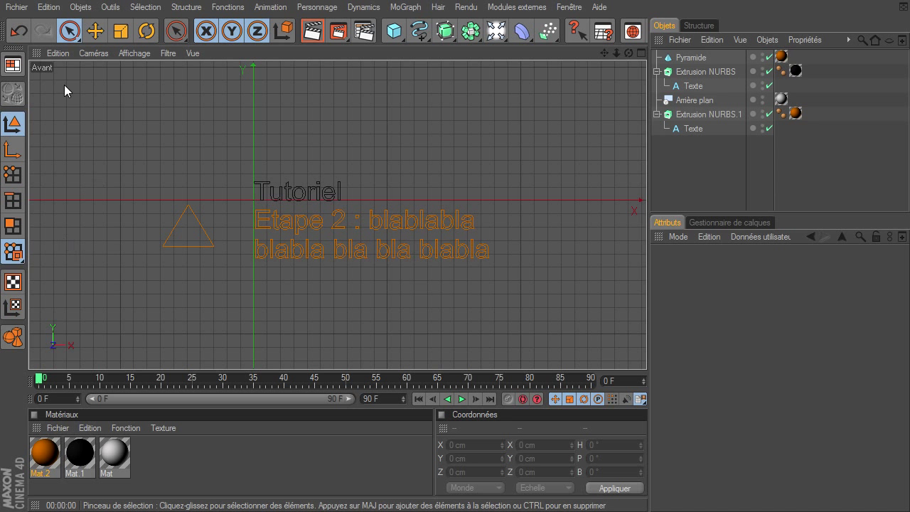
left_click(59, 53)
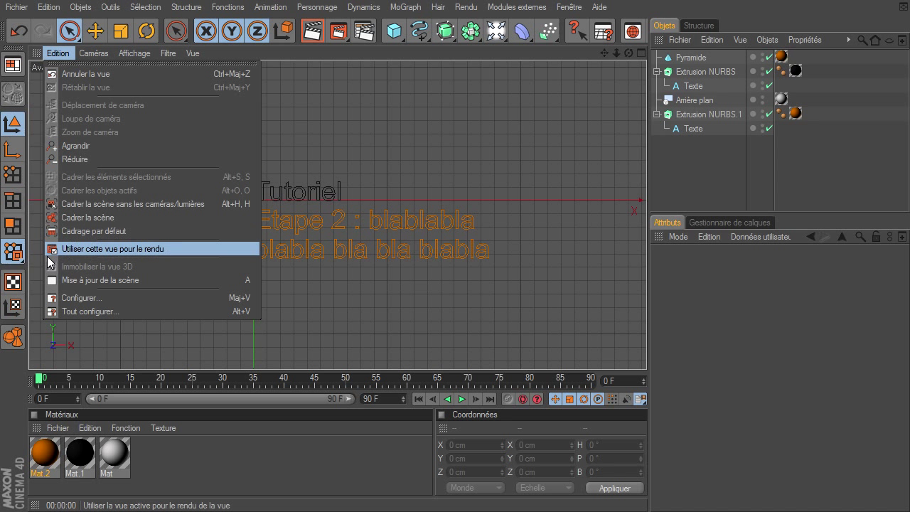
left_click(477, 155)
- Overwrite rendu.mov with a front-view render, stop it at frame 29, and close the Visualiseur
left_click(338, 30)
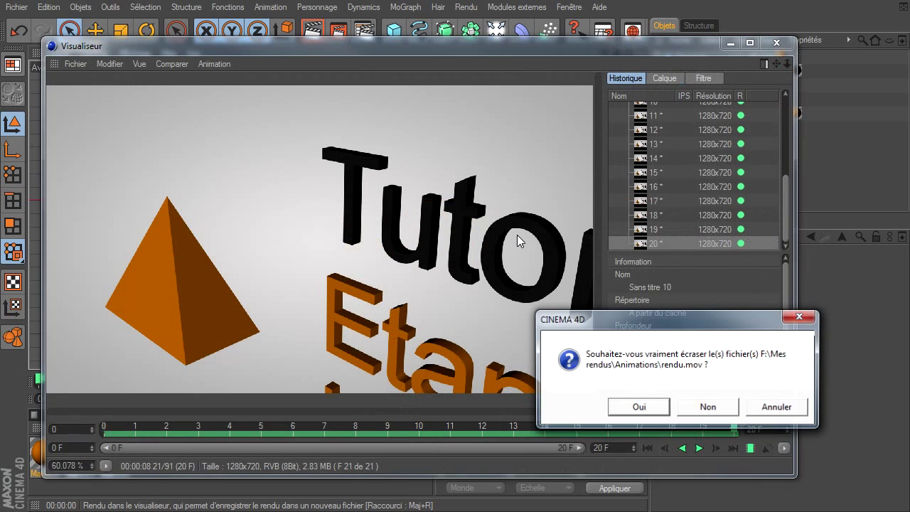
left_click(658, 407)
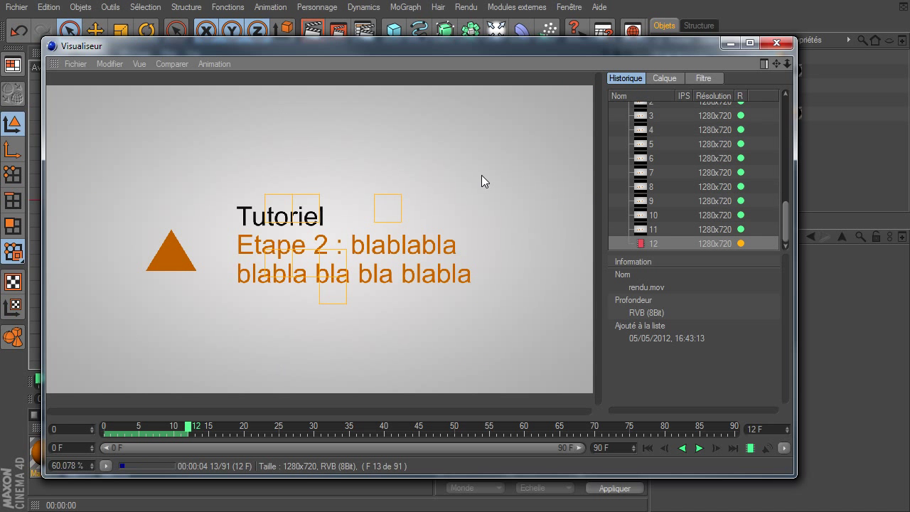
left_click_drag(549, 53, 546, 25)
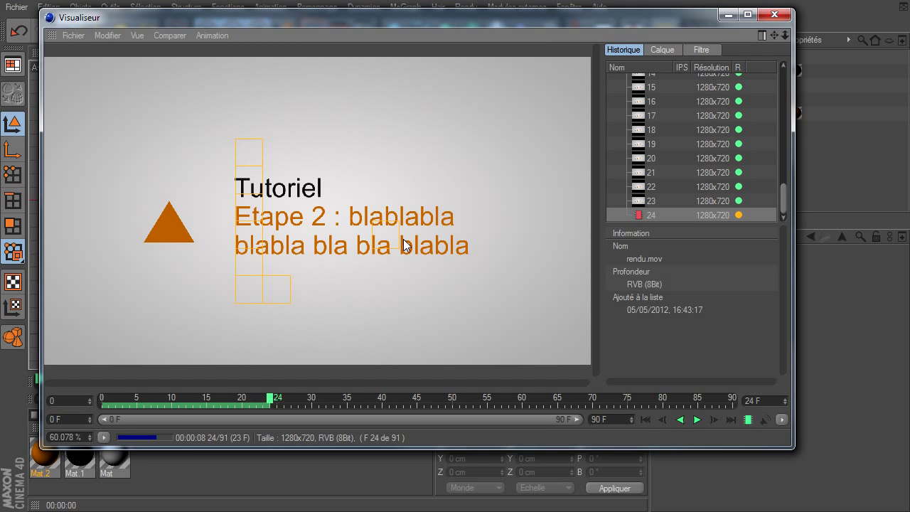
left_click(73, 34)
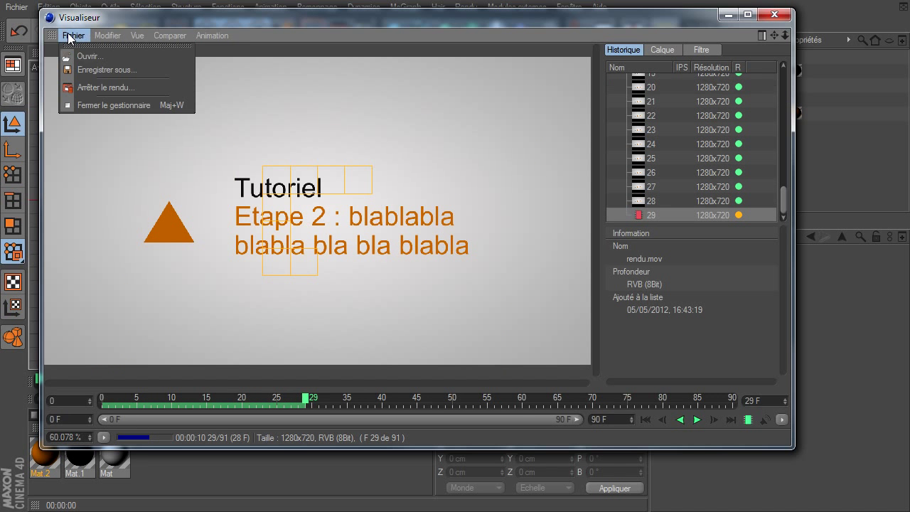
left_click(101, 88)
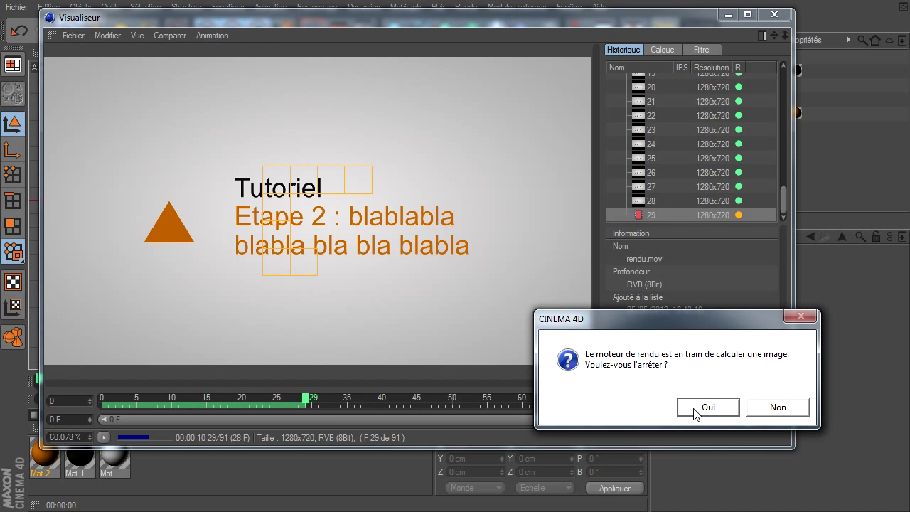
left_click(696, 411)
left_click(774, 14)
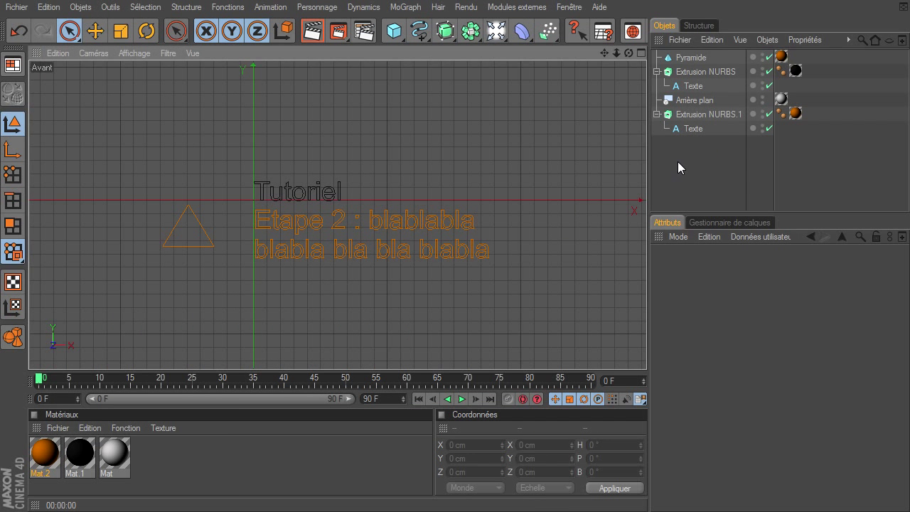
- Keyframe both texts at frame 15, moving Tutoriel up and Etape 2 down off-screen at frame 0
left_click(689, 73)
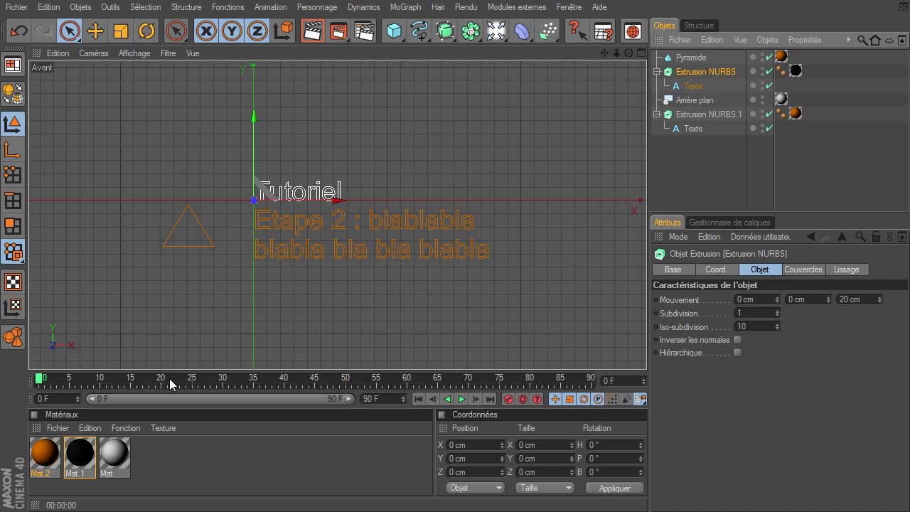
left_click(135, 381)
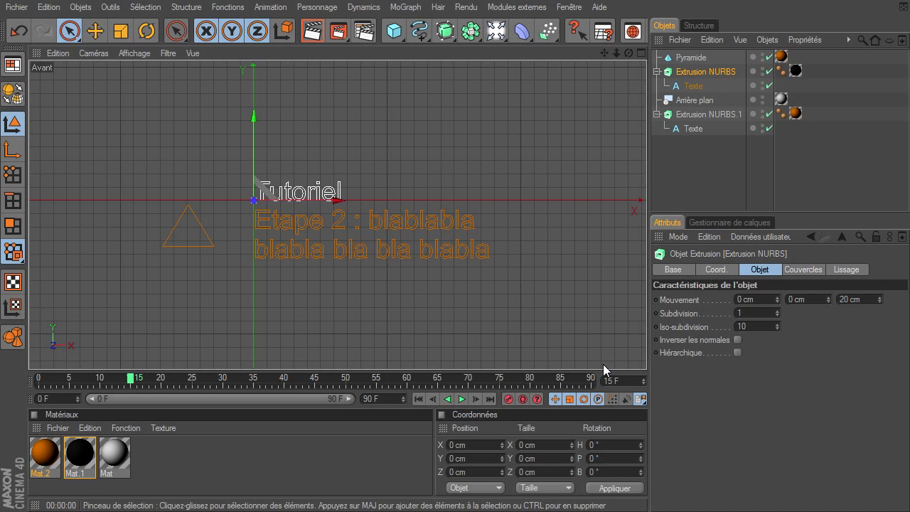
left_click(700, 114)
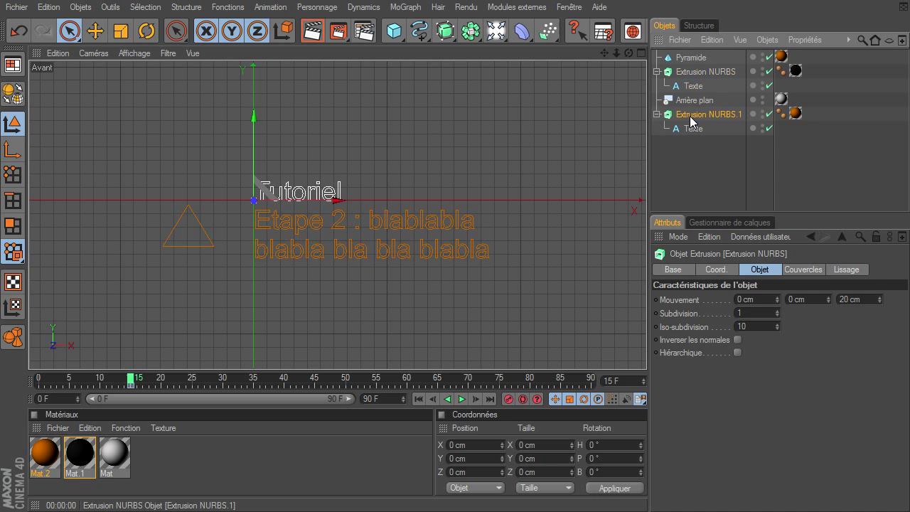
left_click(508, 400)
left_click_drag(130, 384, 3, 384)
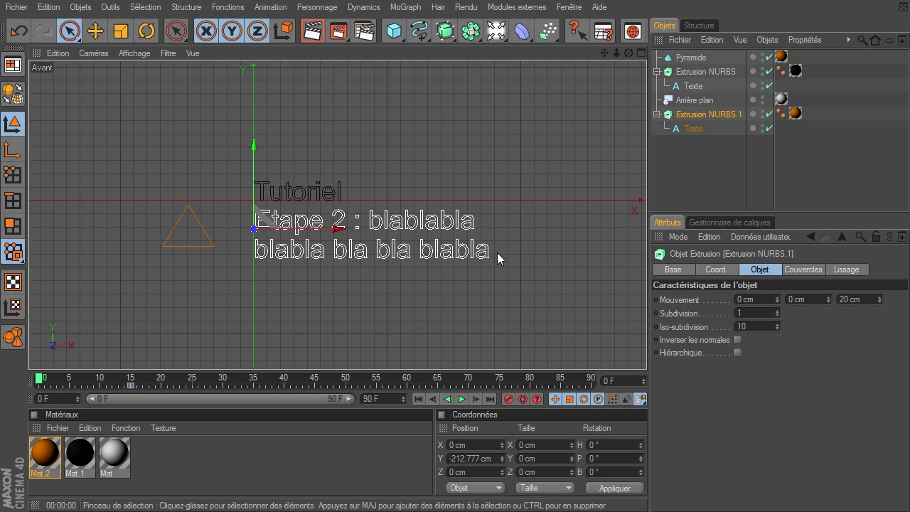
left_click(705, 76)
mouse_move(254, 155)
left_mouse_down()
mouse_move(648, 345)
mouse_move(271, 173)
left_mouse_up()
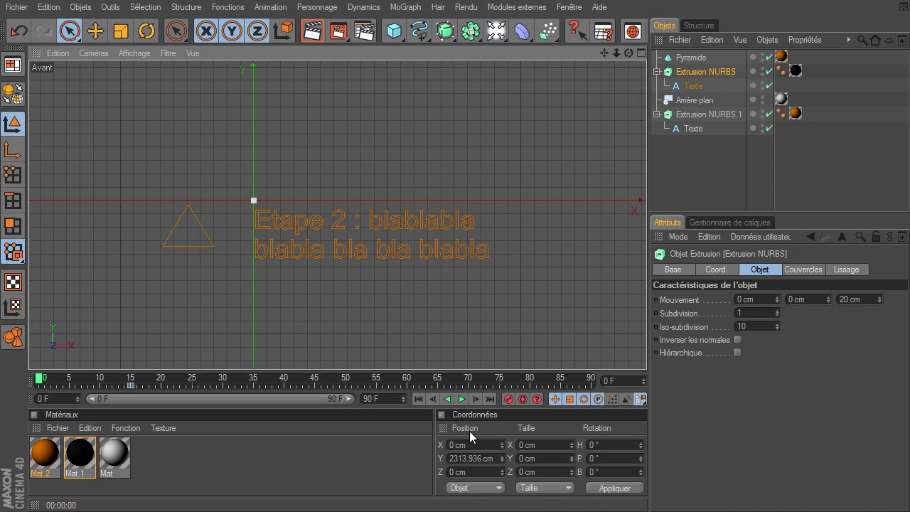
left_click(708, 115)
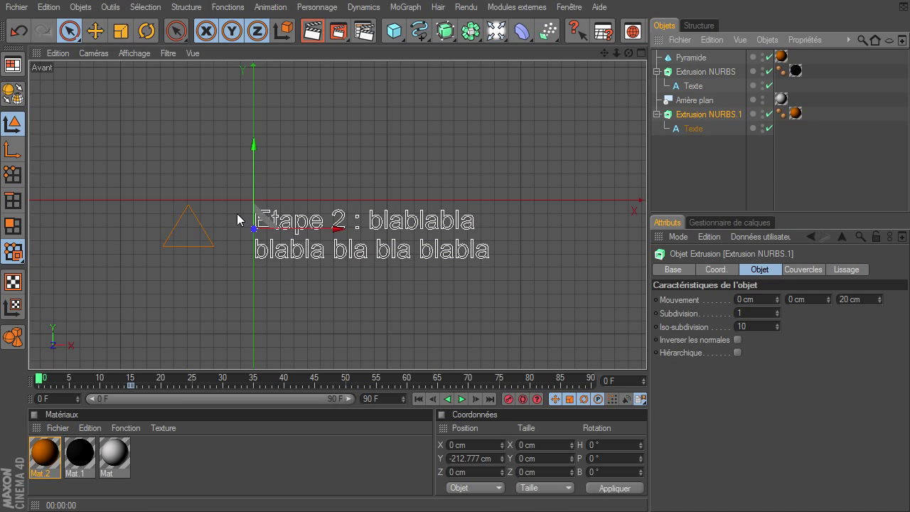
left_click_drag(248, 186, 646, 352)
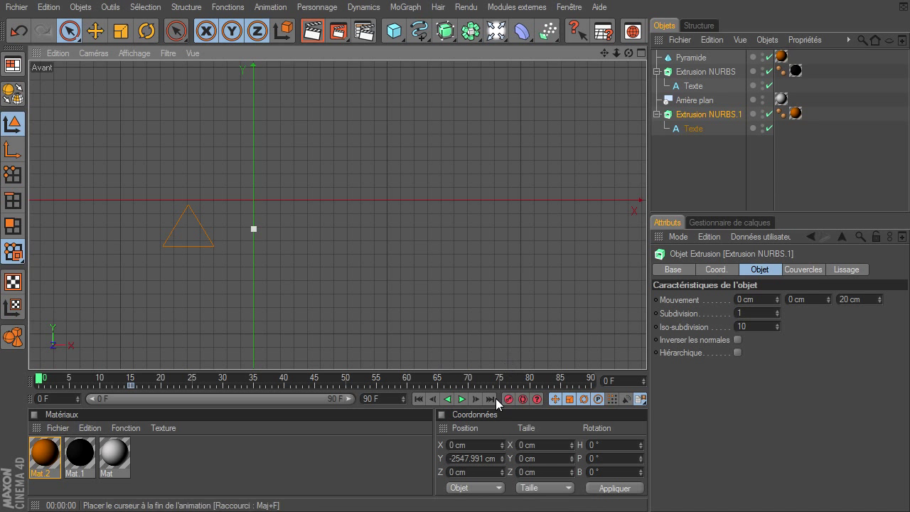
- Keyframe the pyramid at frame 15, sliding it from X −2574.583 cm at frame 0
left_click(132, 384)
left_click(691, 57)
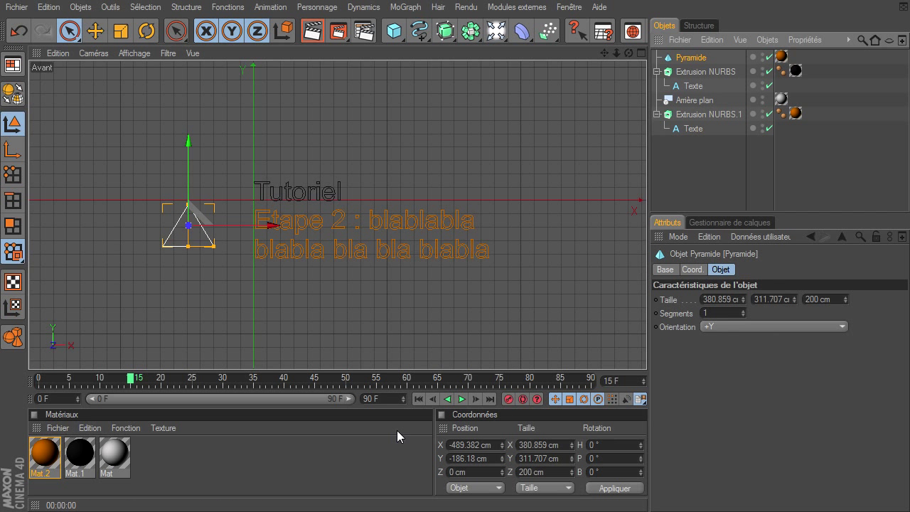
left_click(31, 381)
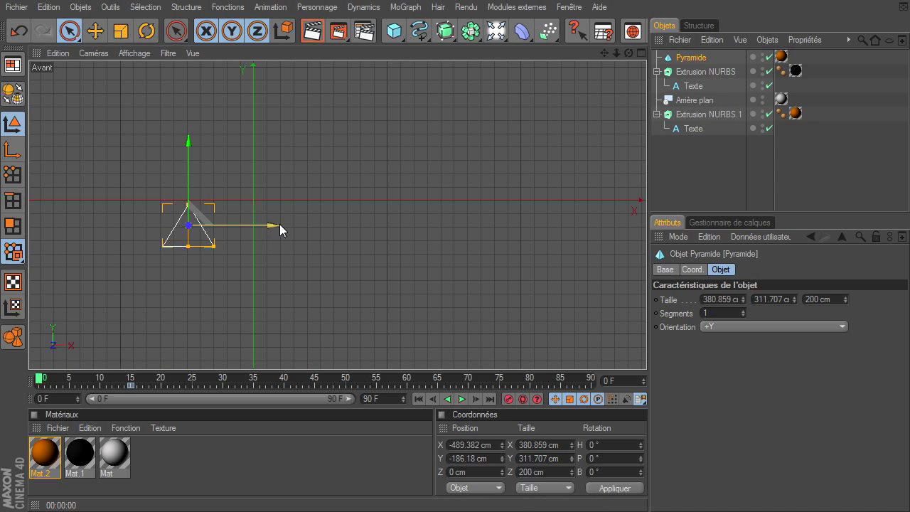
left_click_drag(280, 224, 3, 225)
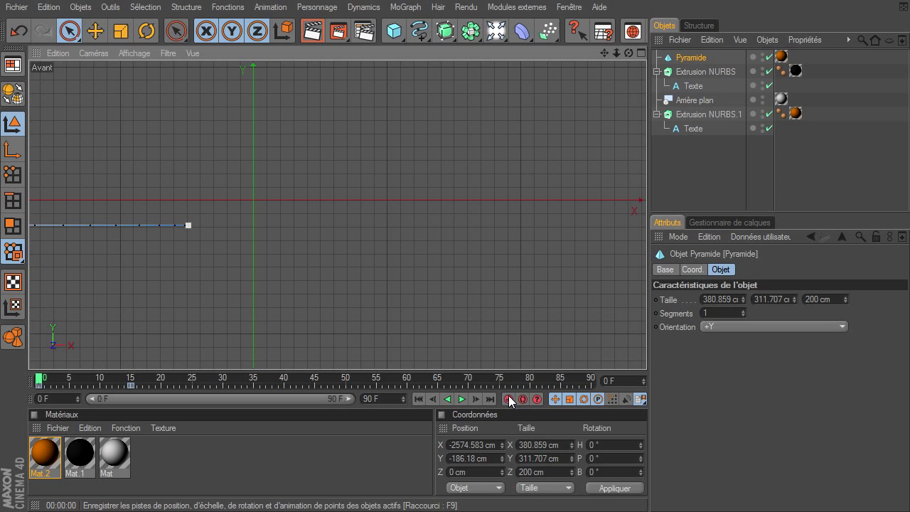
left_click(462, 403)
left_click(419, 399)
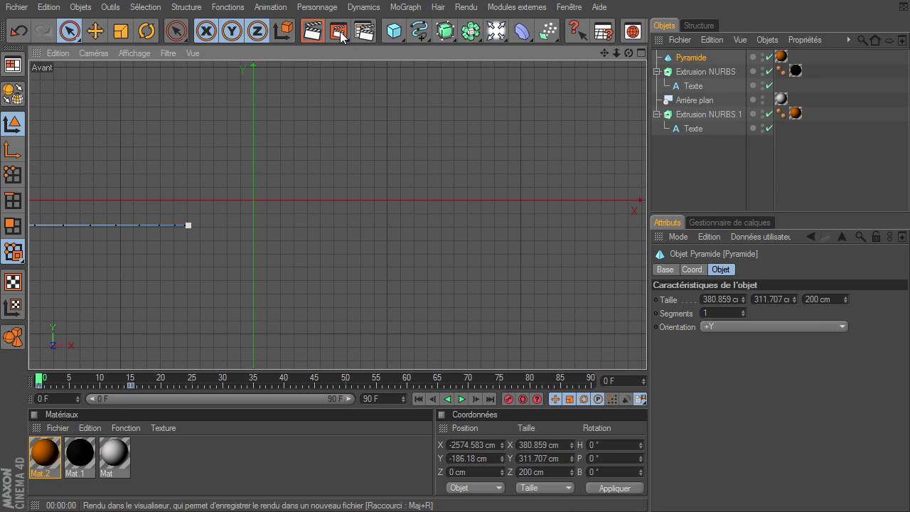
- Render the slide-in animation over rendu.mov, then stop it around frame 59 and close the viewer
left_click(340, 31)
left_click(638, 407)
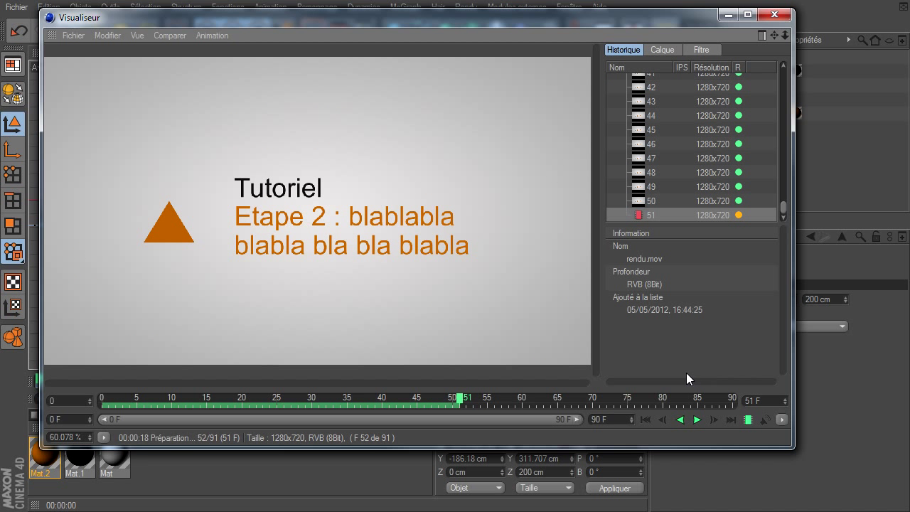
left_click(75, 36)
left_click(105, 93)
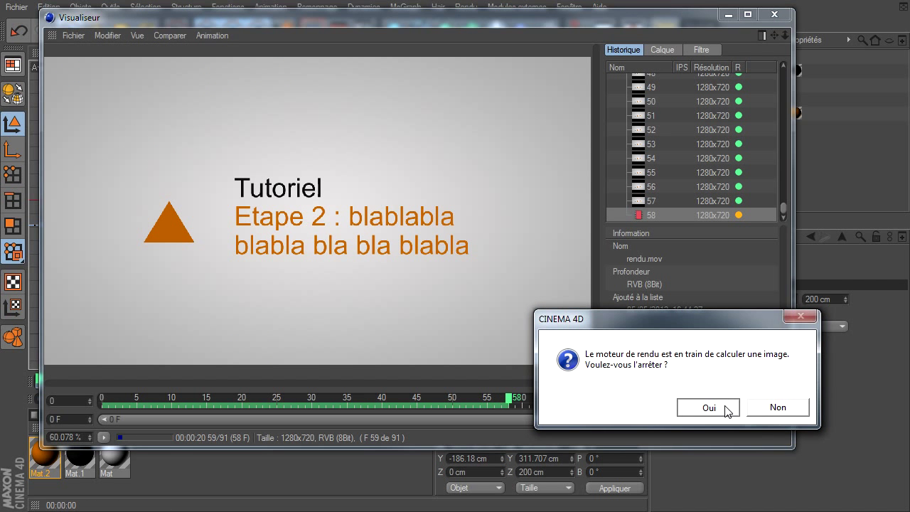
left_click(726, 410)
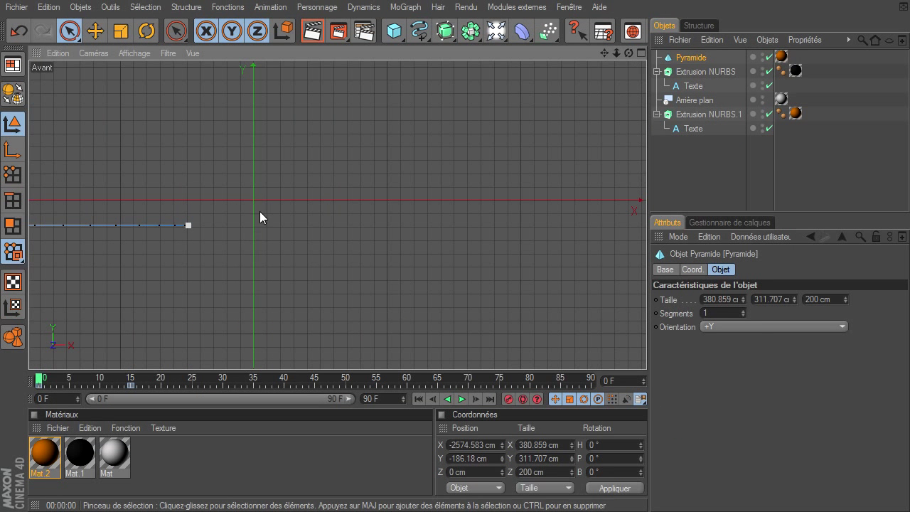
- Show all four viewports and deselect the Pyramide
left_click(641, 53)
left_click(180, 146)
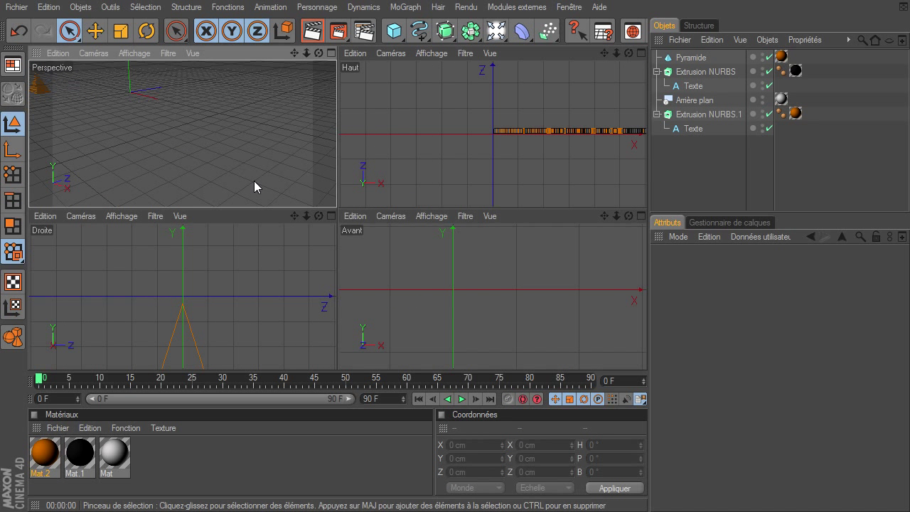